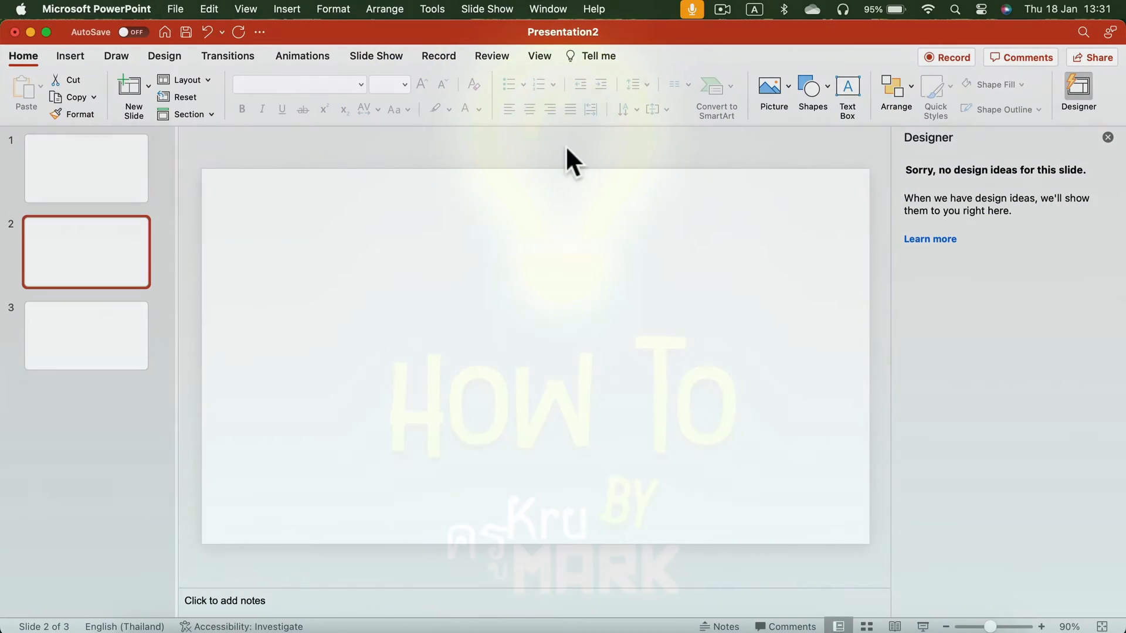
Draw a rectangle on slide 2 and stretch its corners so it fills the whole slide
click(71, 56)
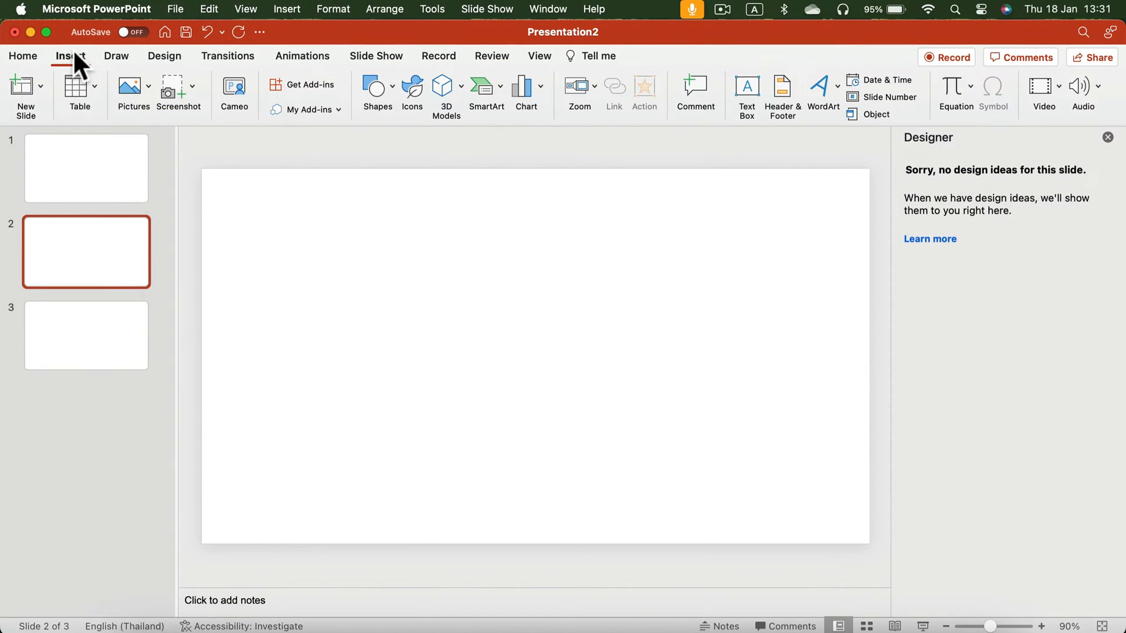
click(389, 88)
click(485, 142)
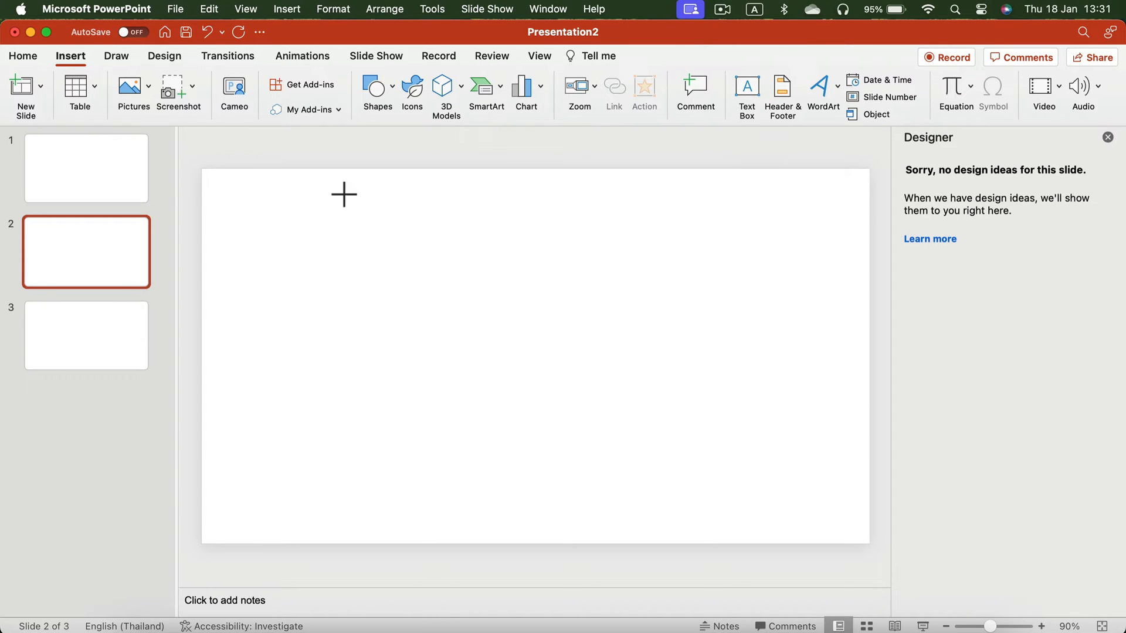
drag(261, 203, 756, 445)
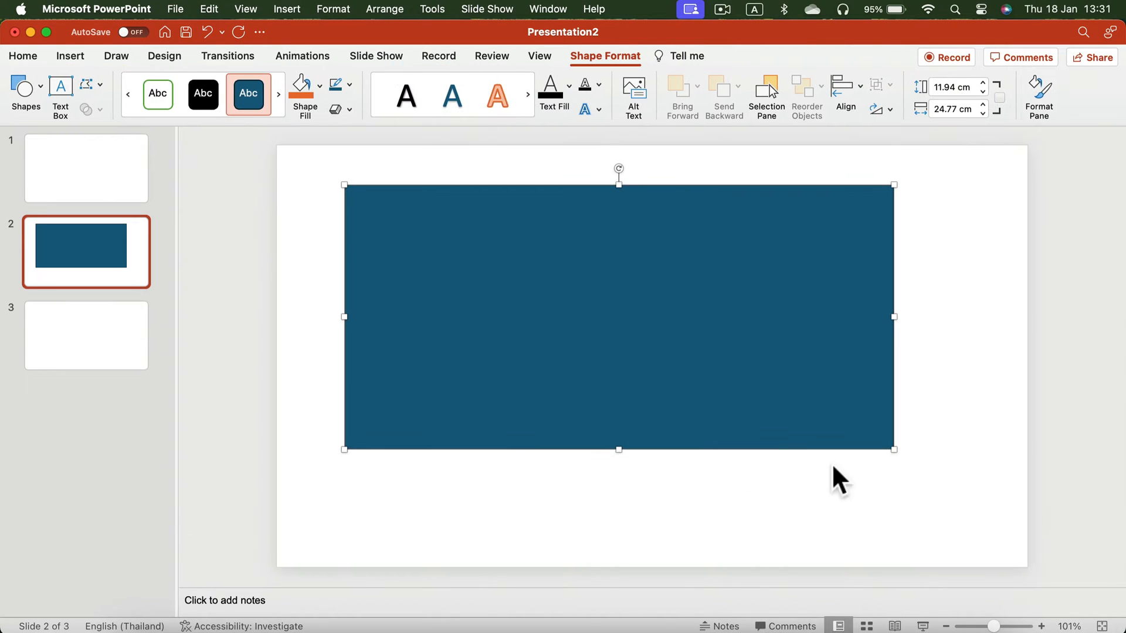
drag(890, 447, 1027, 563)
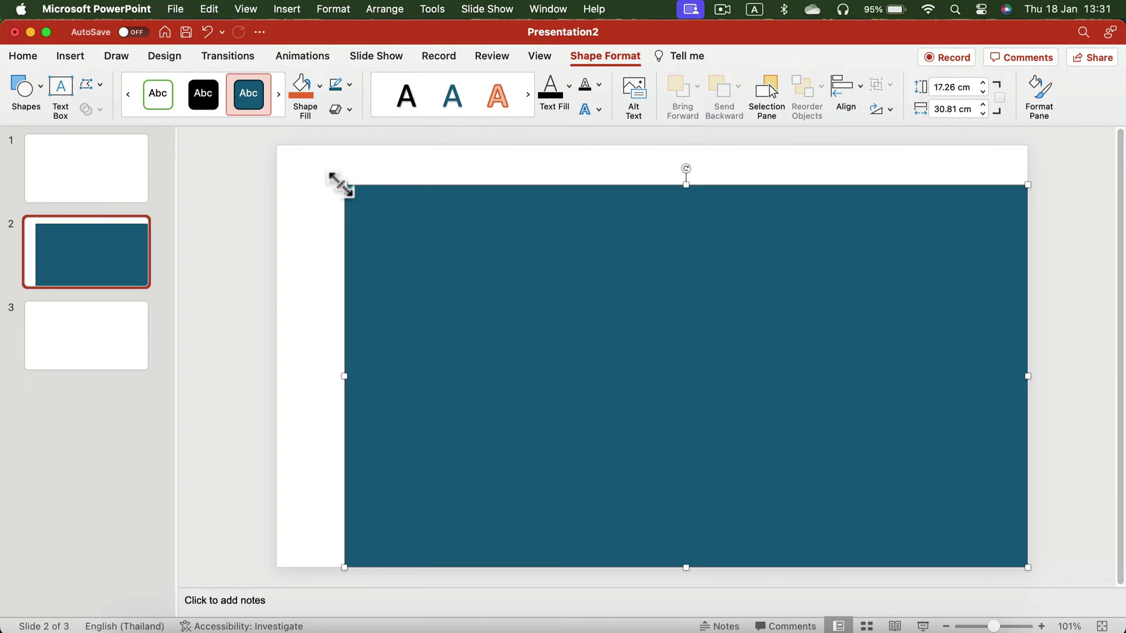
drag(343, 186, 278, 146)
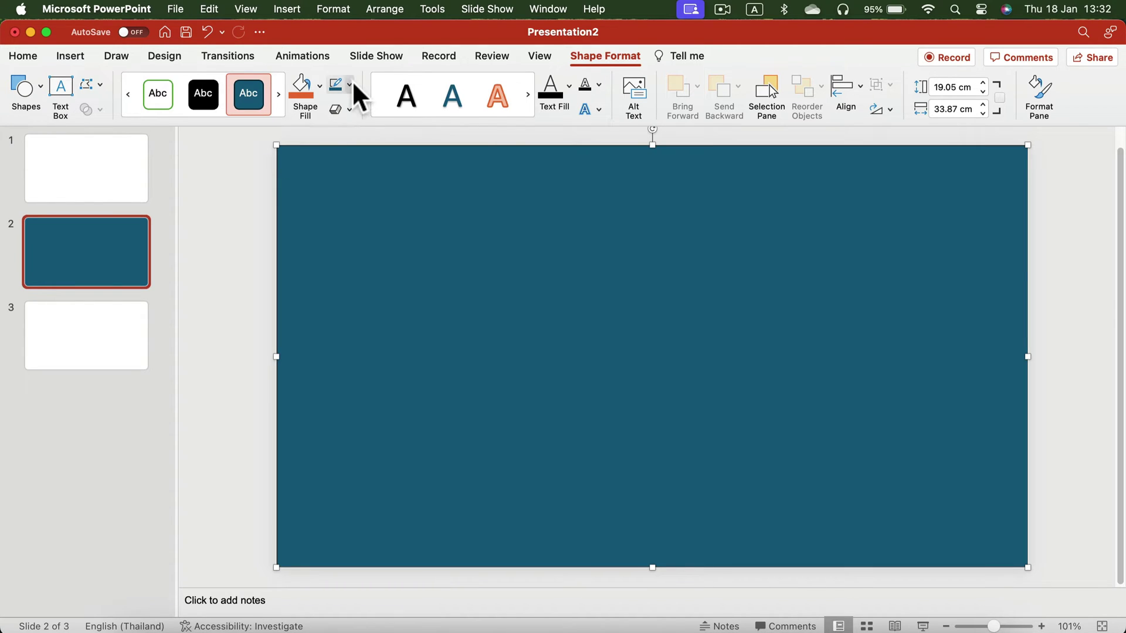
Remove the rectangle's outline and bring up the custom fill colour picker
click(351, 84)
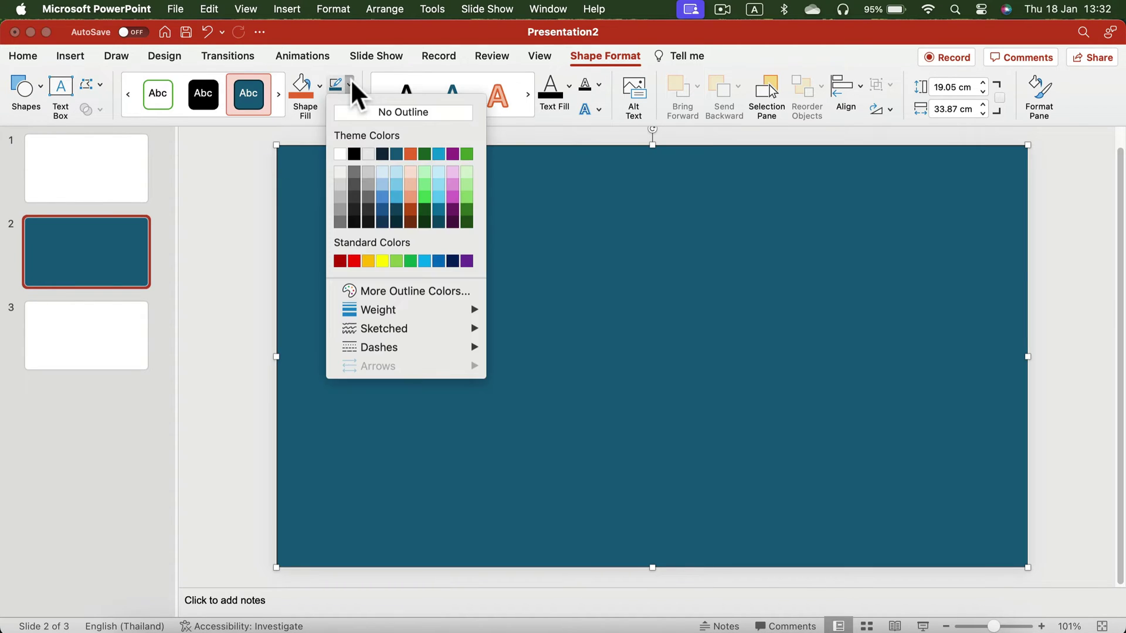
click(364, 117)
click(318, 85)
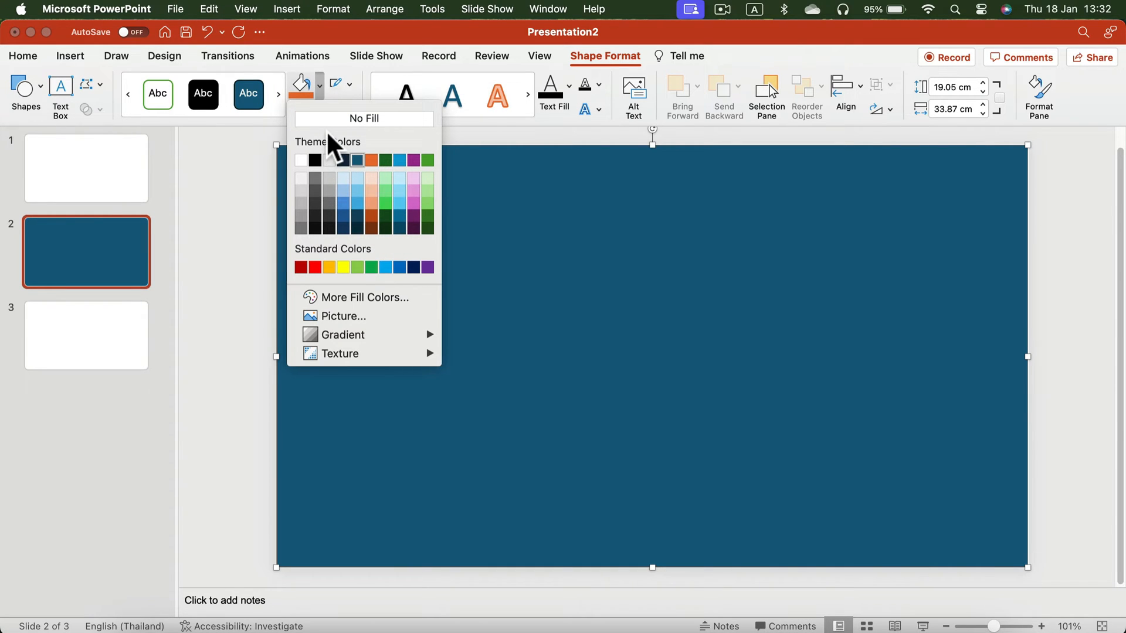
click(354, 296)
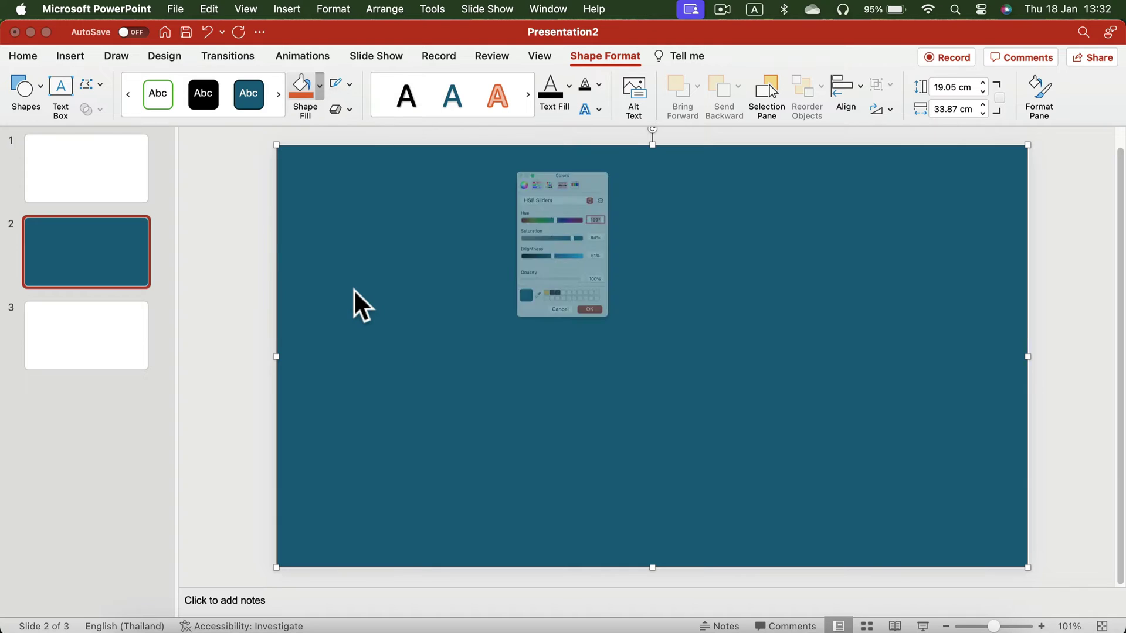
Adjust hue and brightness to a crimson red and apply it as the rectangle's fill
click(569, 267)
drag(548, 197, 531, 197)
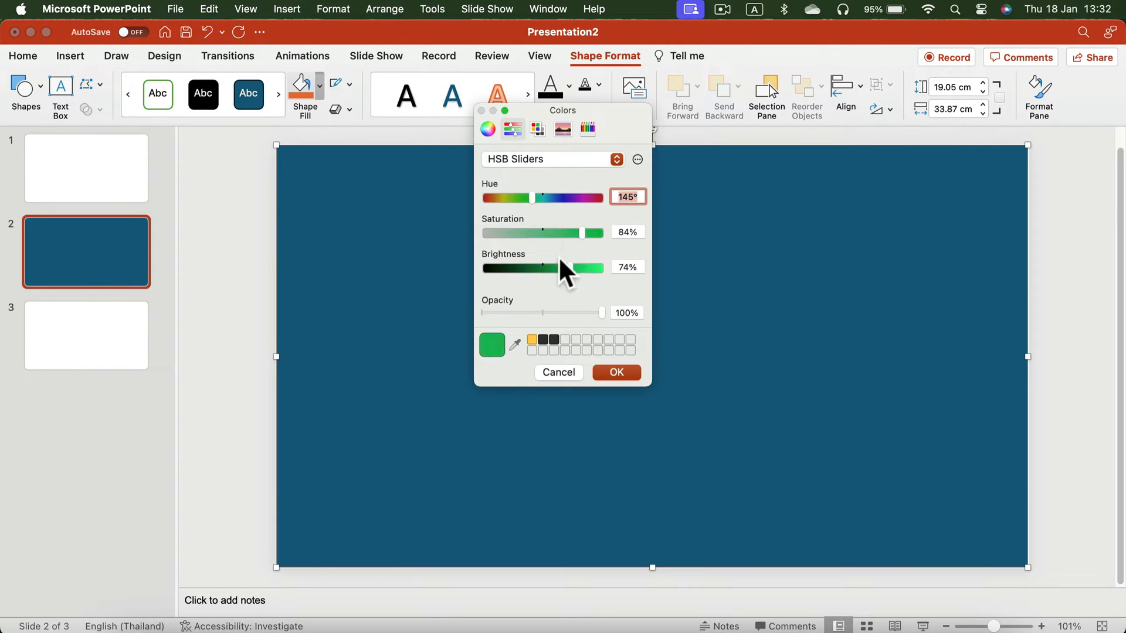
drag(564, 268, 550, 268)
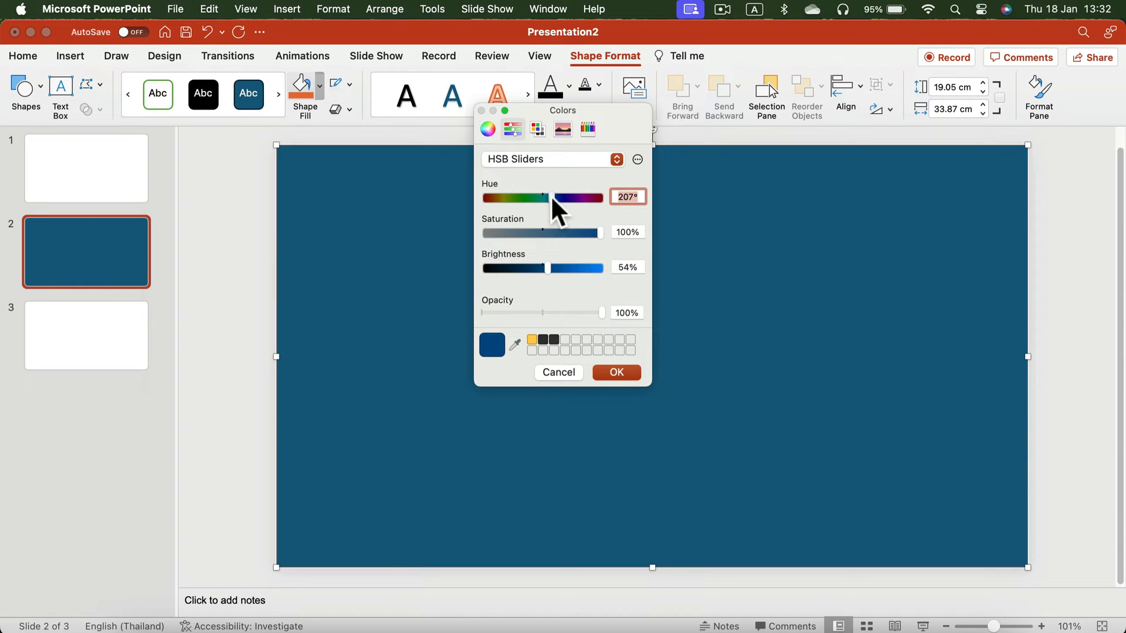
drag(536, 197, 596, 197)
click(567, 268)
drag(568, 268, 573, 268)
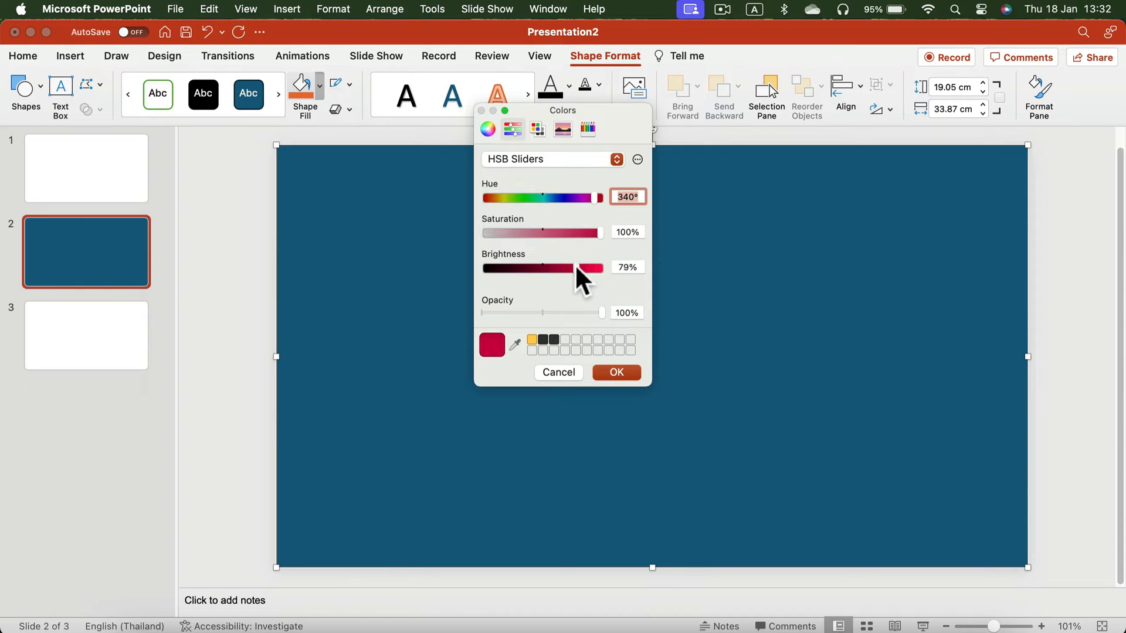
click(616, 372)
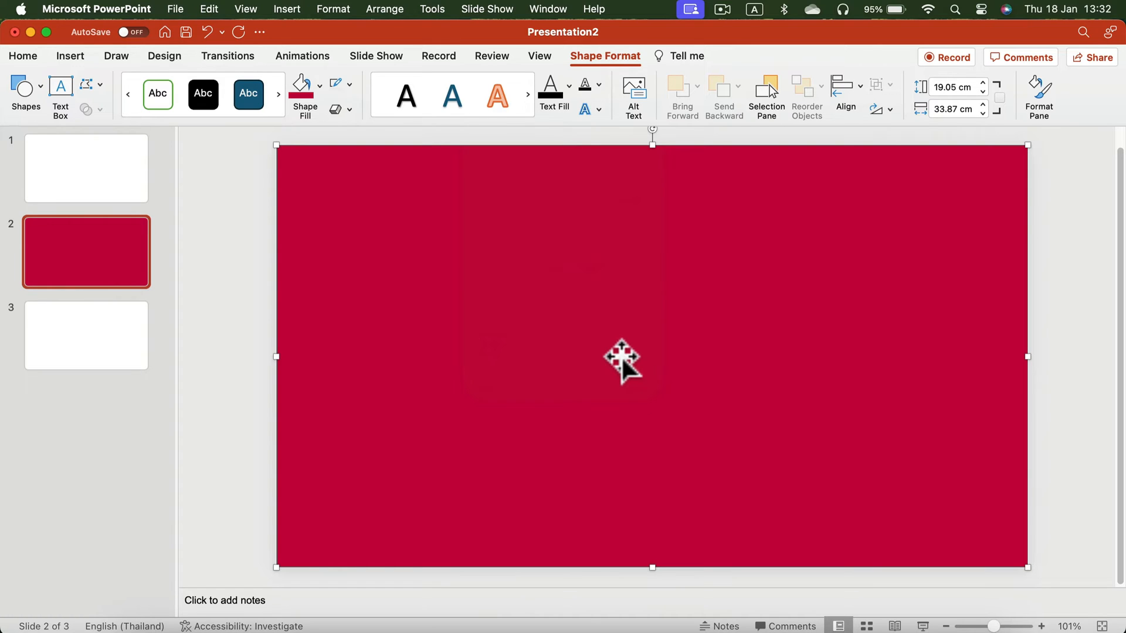
Replace the solid fill with a linear dark red gradient from the Shape Fill gradient variations
click(320, 88)
mouse_move(343, 375)
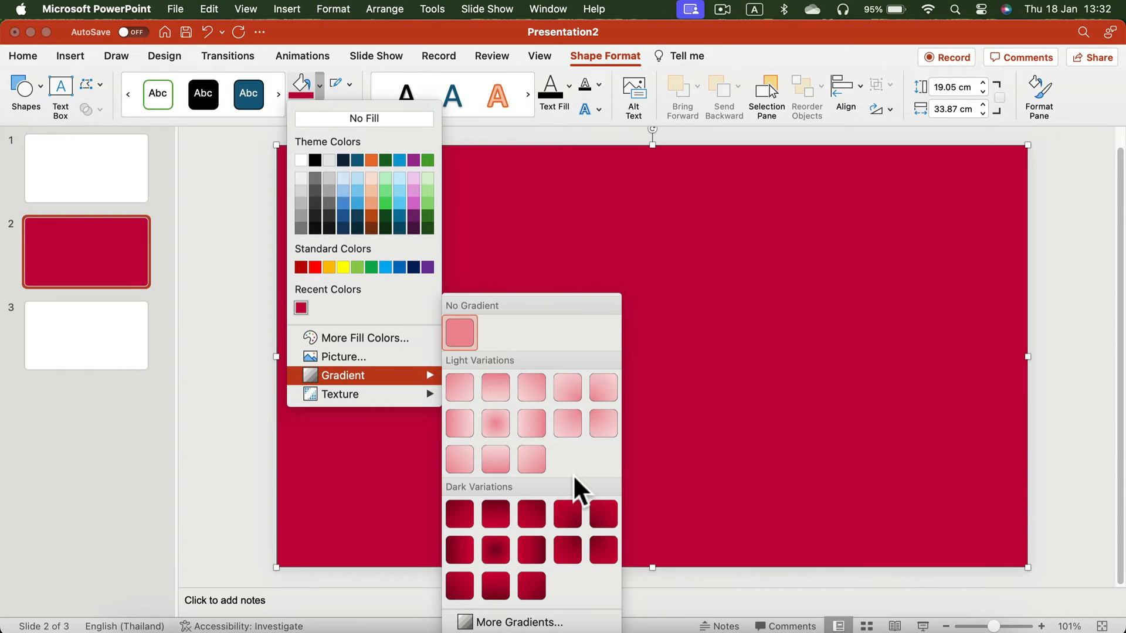
click(458, 550)
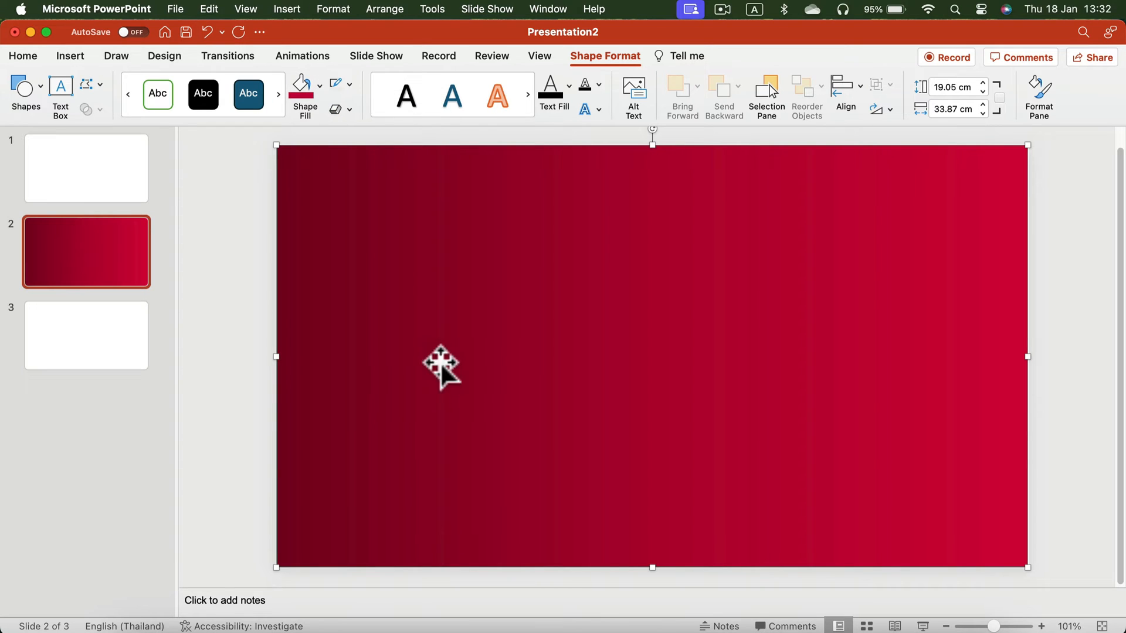
click(318, 86)
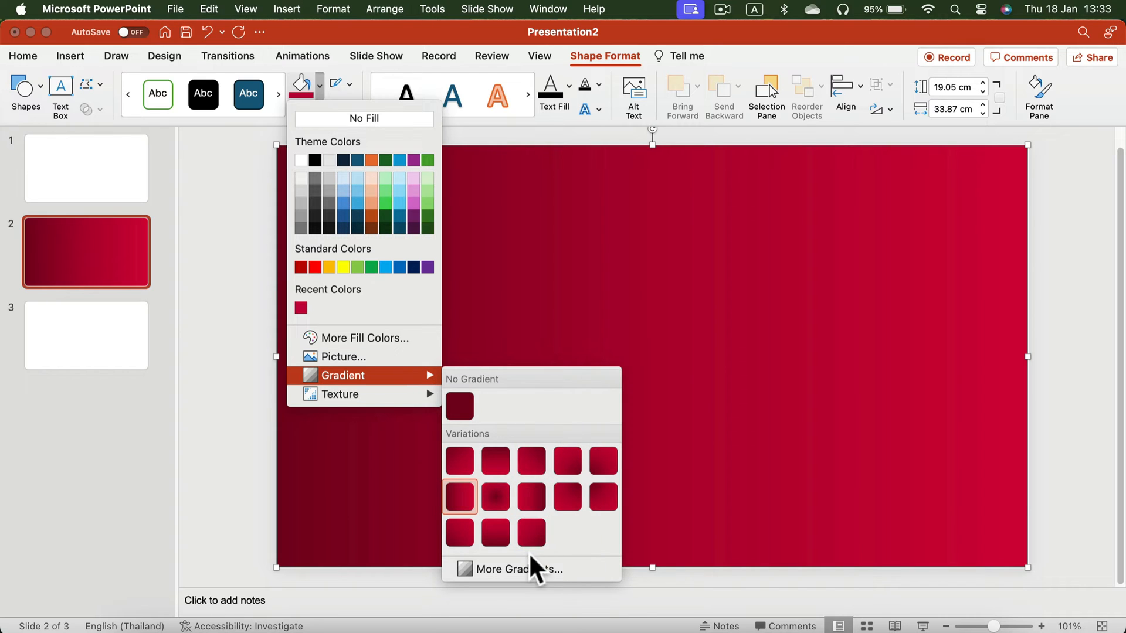
In Format Shape, add several gradient stops along the bar, including one near 65%
click(530, 568)
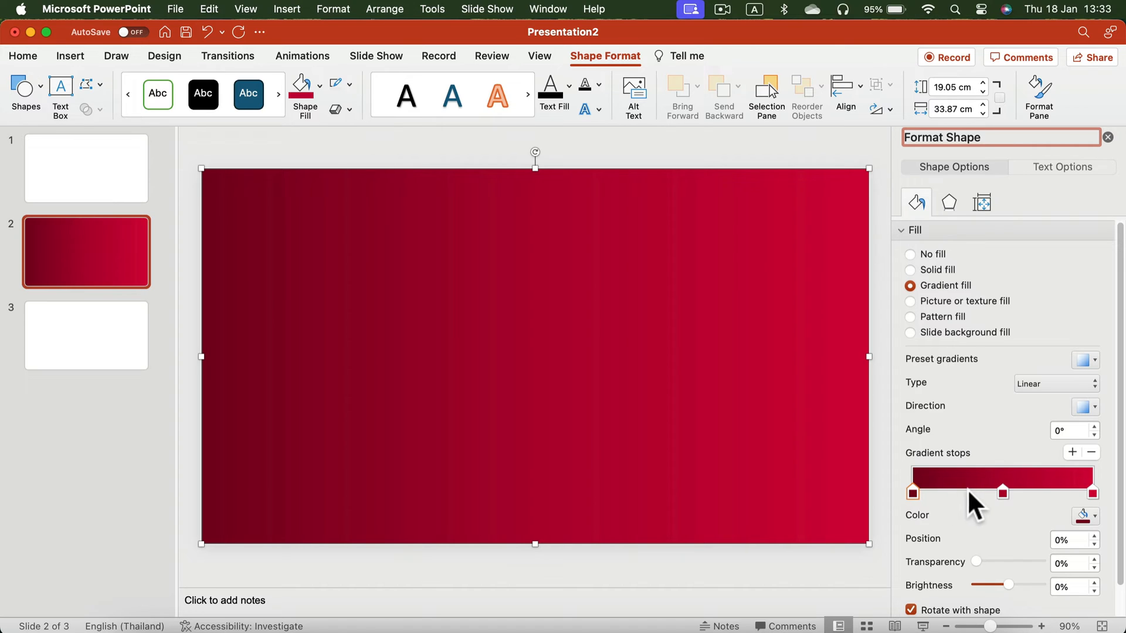
click(932, 493)
click(972, 493)
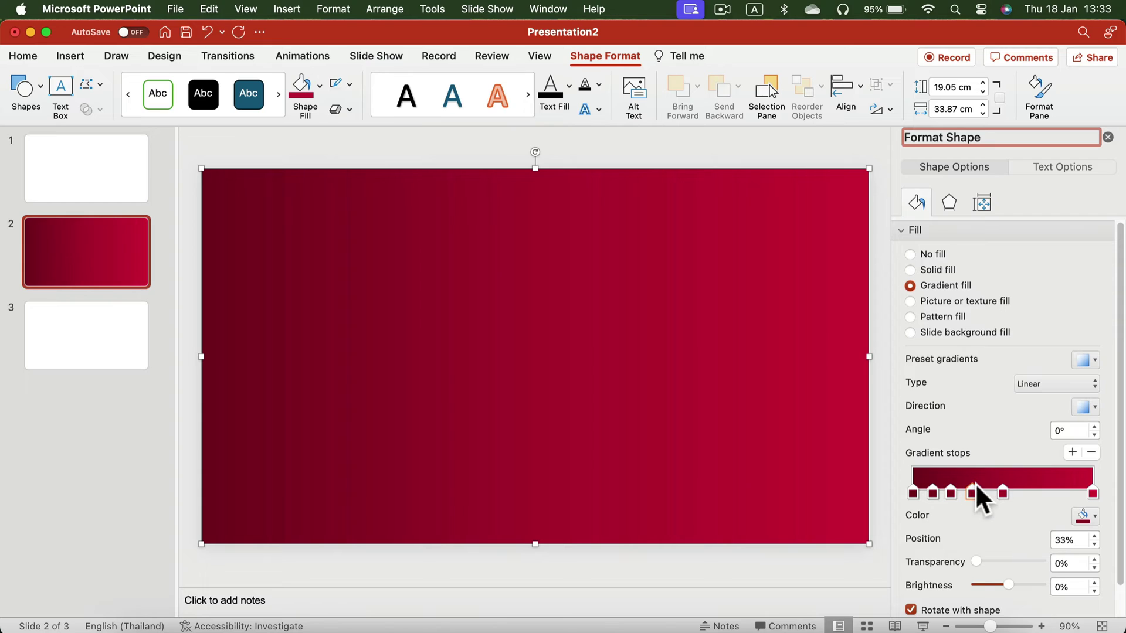
click(1019, 492)
click(1030, 493)
Nudge a stop to 66%, add two more stops and move one back to about 41%
drag(1029, 492, 1056, 492)
click(1069, 452)
click(1025, 493)
drag(1025, 493, 987, 493)
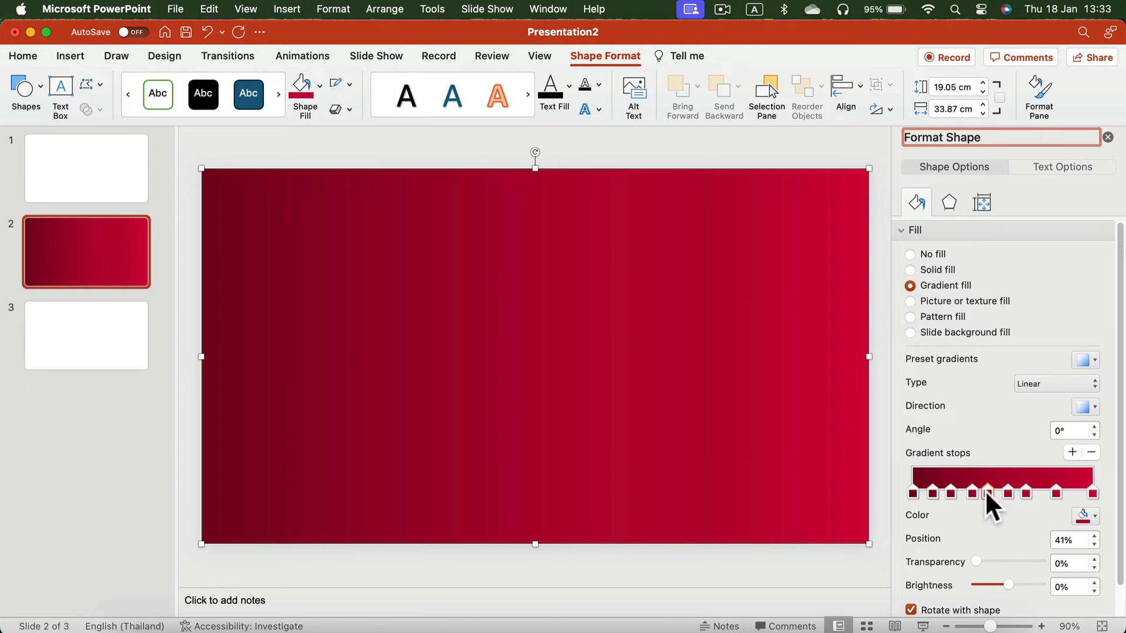
Brighten the 11% stop and darken the 33% stop to form the first fold shadow
click(931, 493)
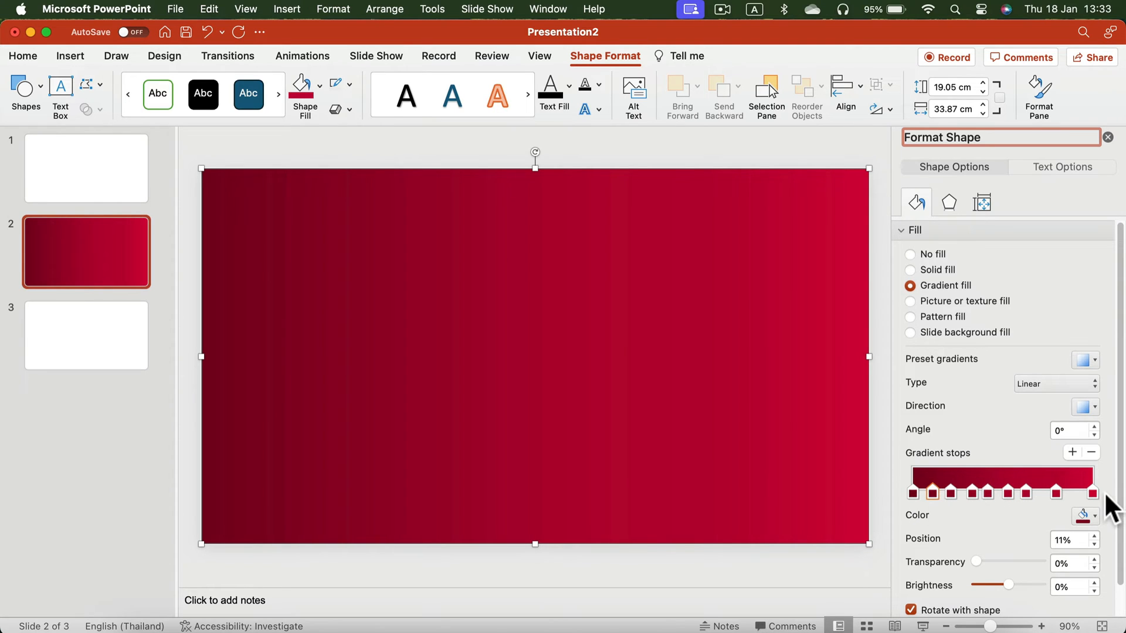
click(1084, 515)
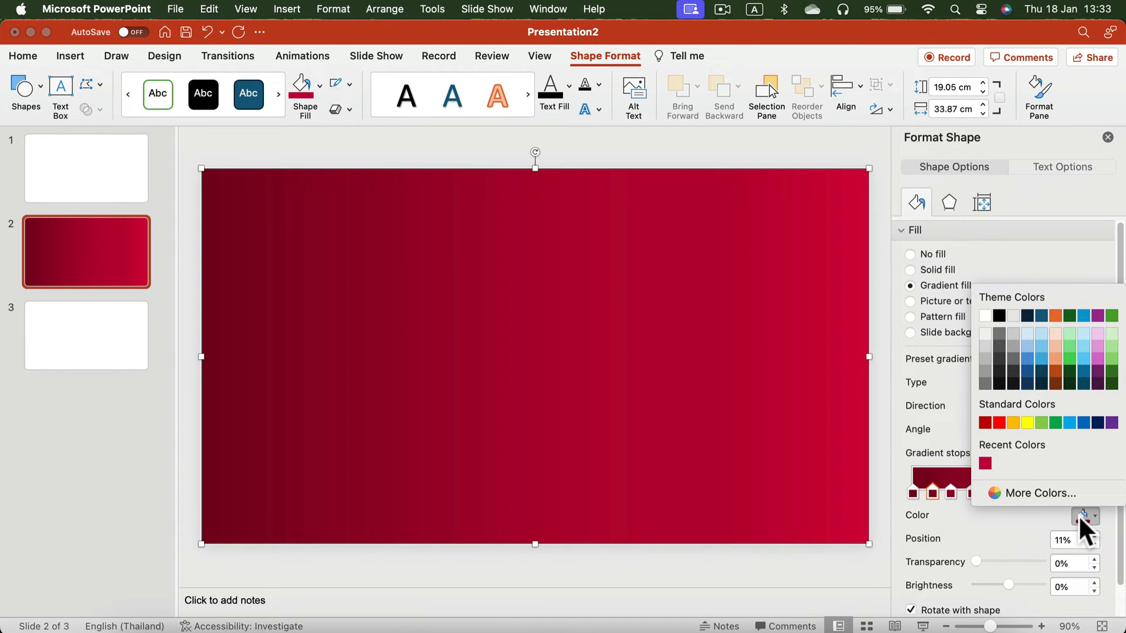
click(1020, 576)
mouse_move(1011, 585)
mouse_down()
mouse_move(1032, 584)
mouse_move(1020, 584)
mouse_up()
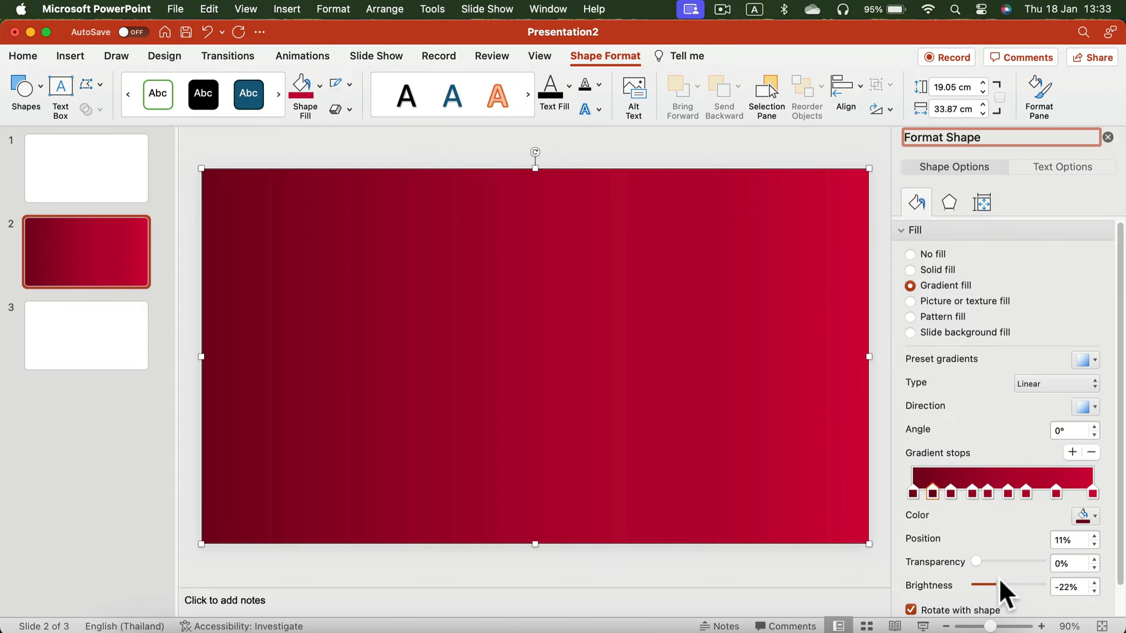
click(971, 493)
drag(1008, 585, 1038, 585)
Brighten the 32% and 52% stops for highlights and review the 79% and 100% stops
click(934, 493)
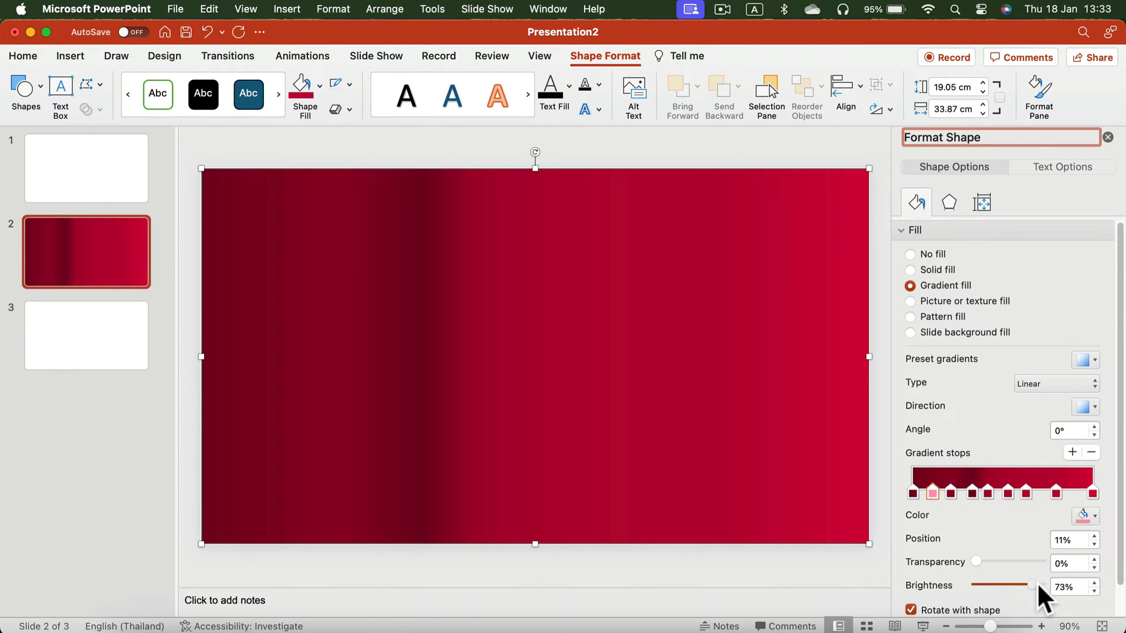
click(972, 493)
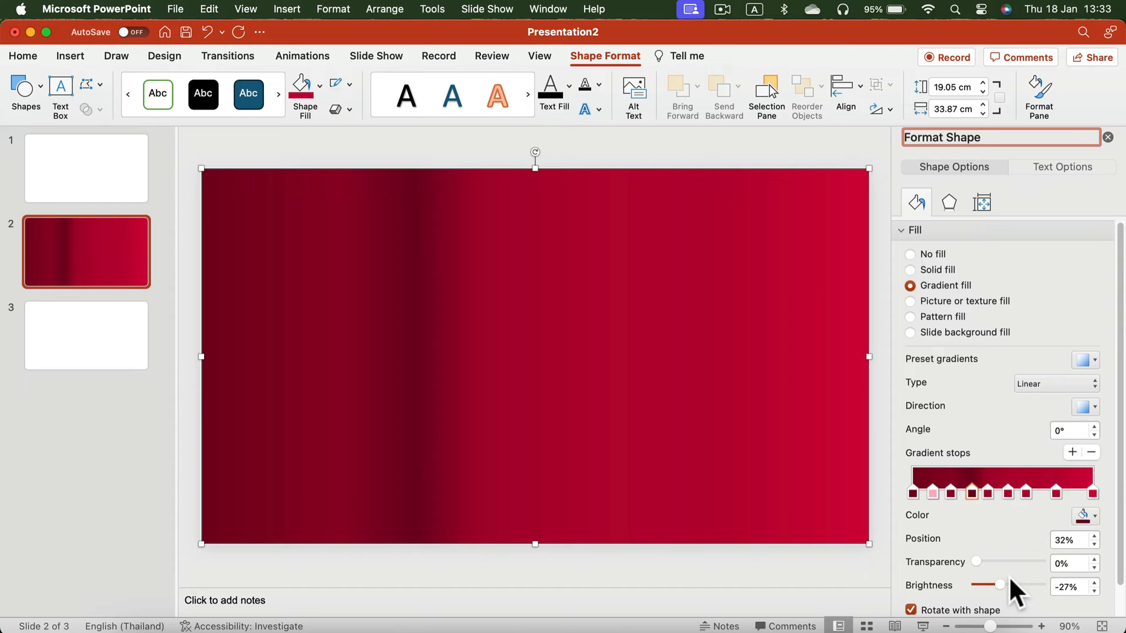
drag(1002, 585, 1026, 585)
click(1005, 493)
click(1056, 493)
click(1092, 493)
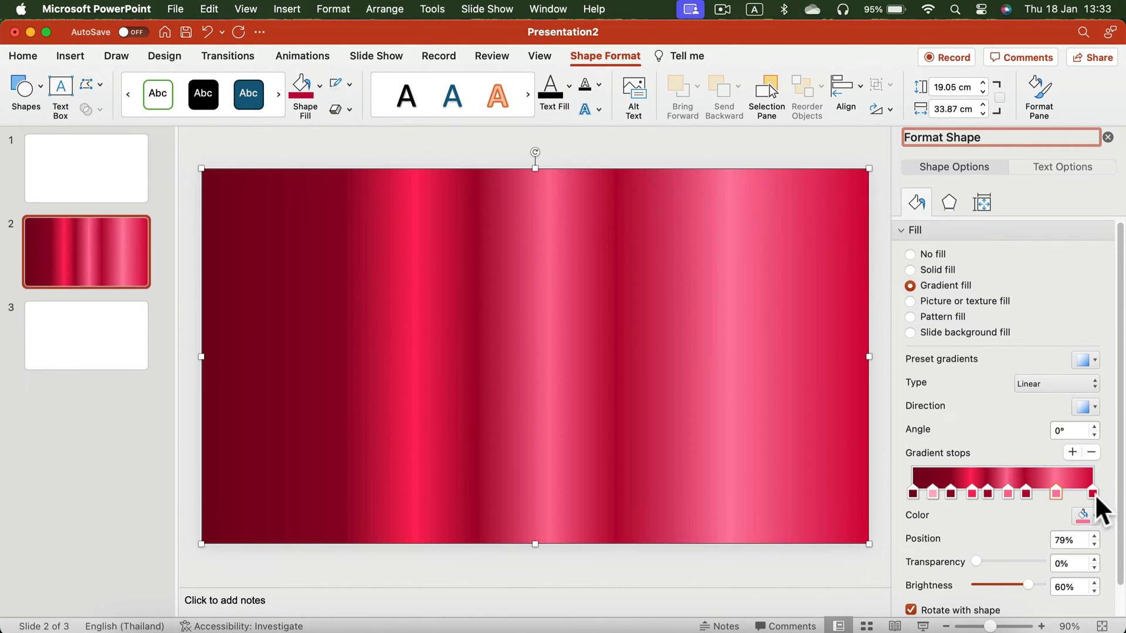
Raise the 11% stop to full brightness, shift stops to 17% and 73%, and brighten the leftmost band
click(933, 493)
mouse_move(1031, 585)
mouse_down()
mouse_move(1047, 585)
mouse_move(1018, 585)
mouse_up()
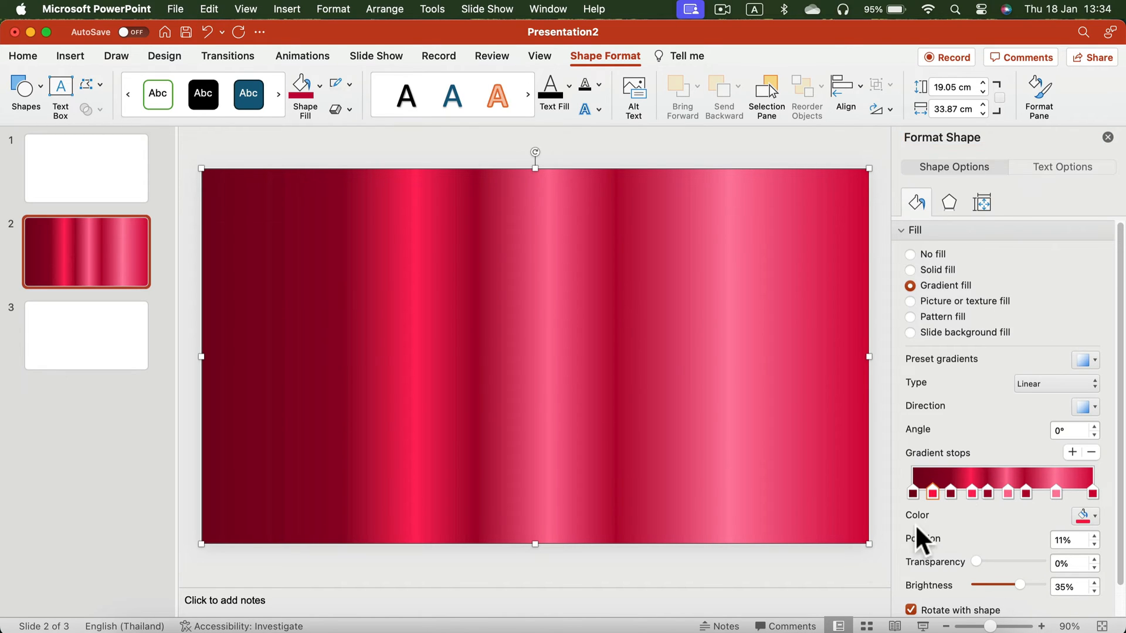
click(951, 492)
drag(931, 493, 959, 493)
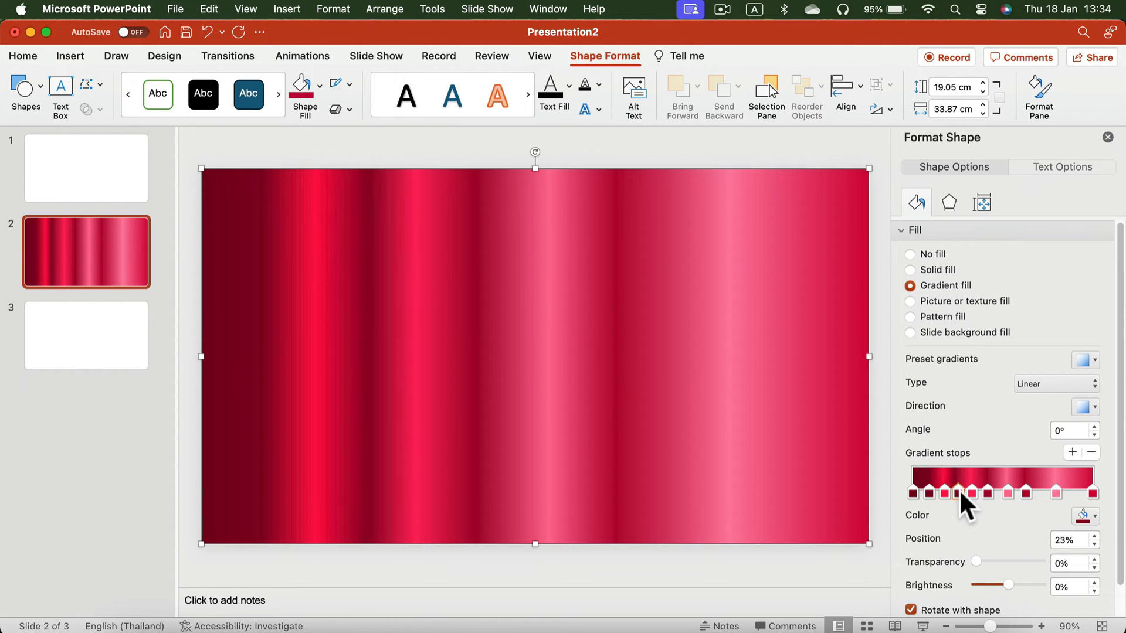
click(913, 493)
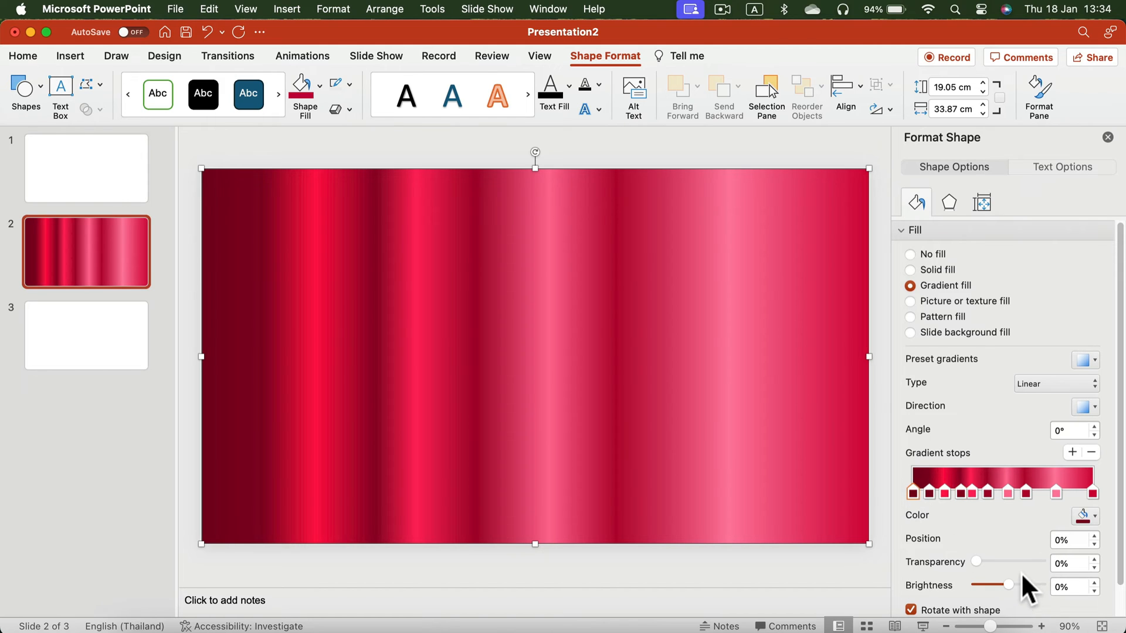
drag(1010, 585, 1028, 586)
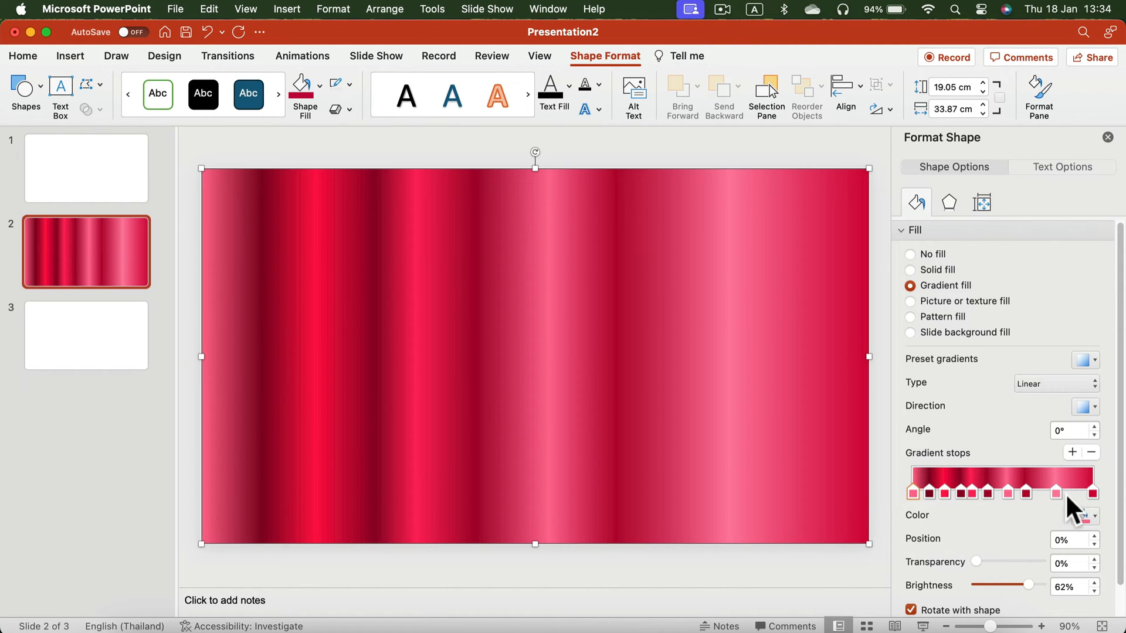
mouse_move(1057, 493)
mouse_down()
mouse_move(1069, 493)
mouse_move(937, 493)
mouse_up()
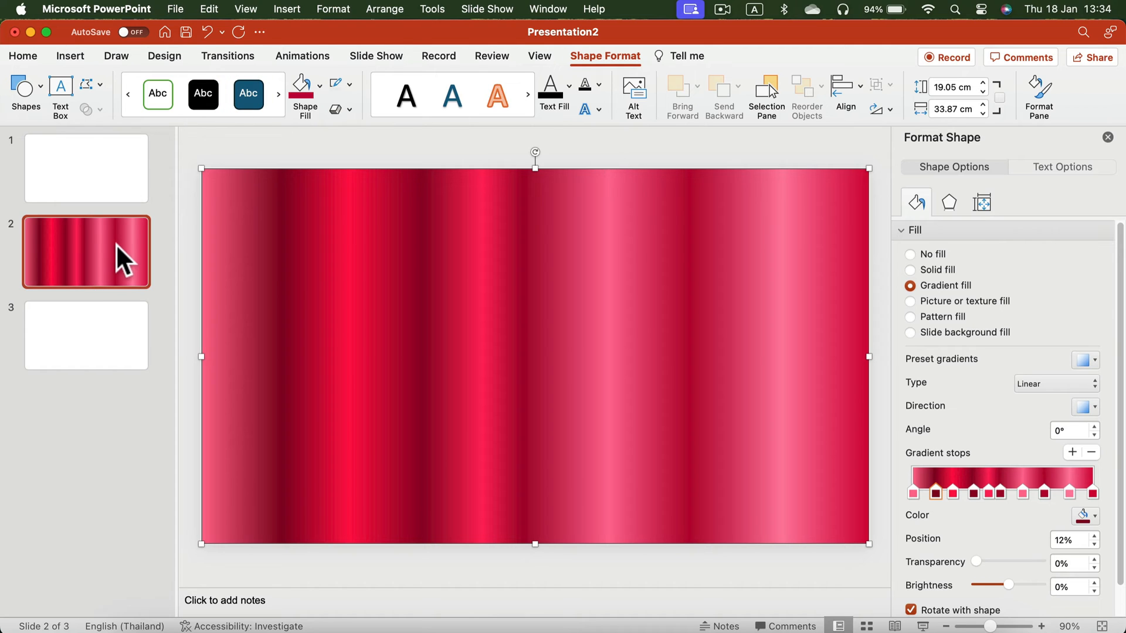
Apply the Curtains transition to blank slide 3, then select slides 2 and 3 together
click(59, 347)
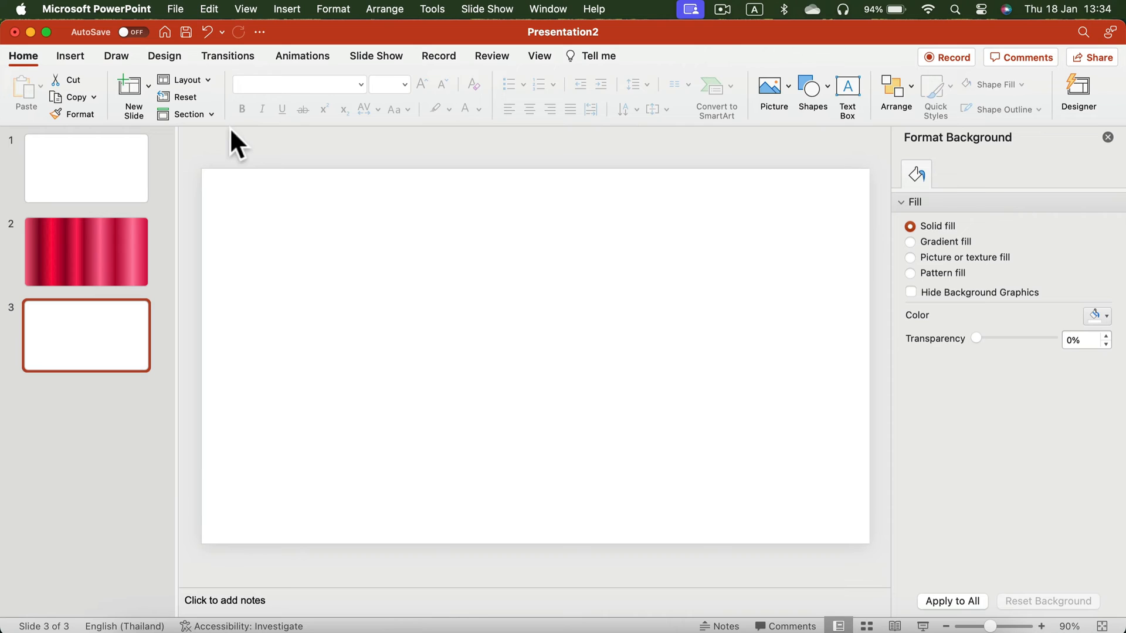
click(227, 56)
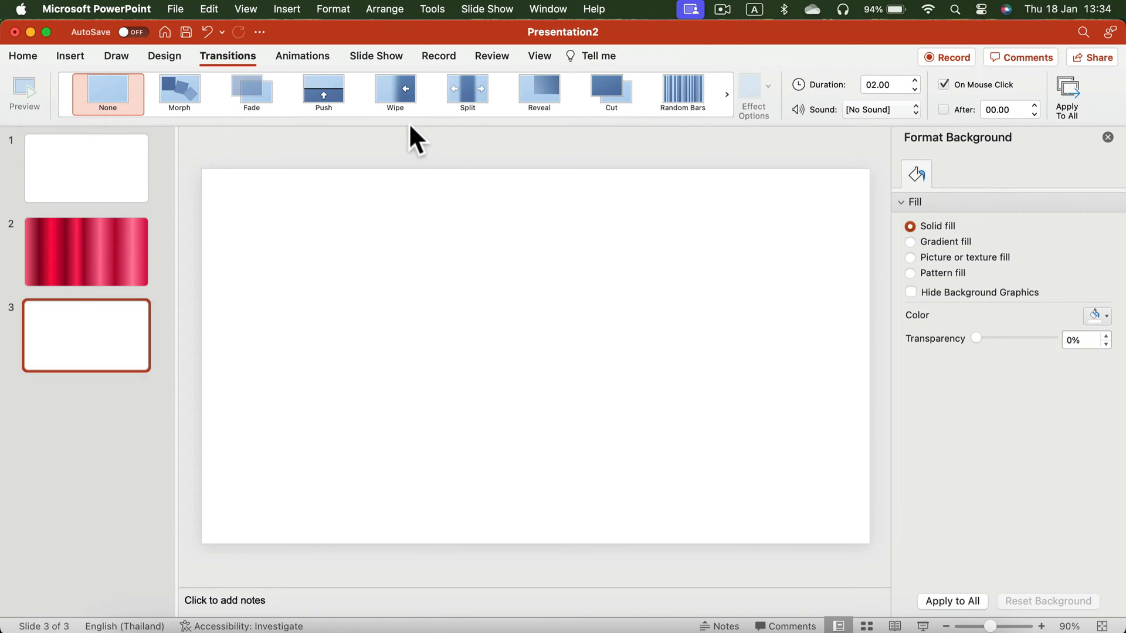
click(392, 121)
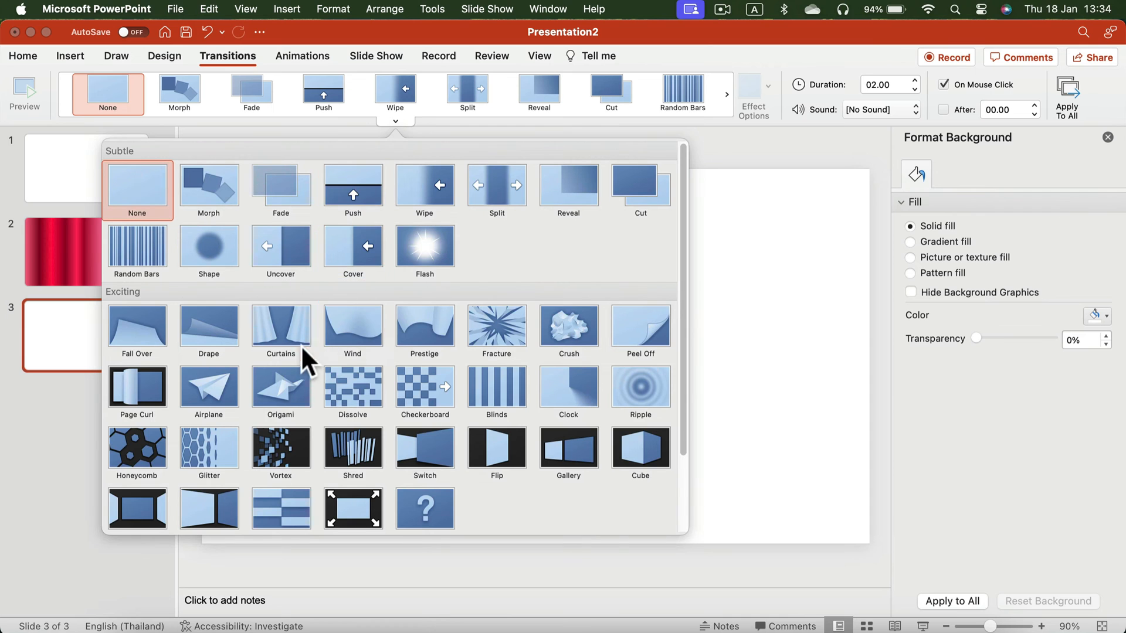
click(281, 330)
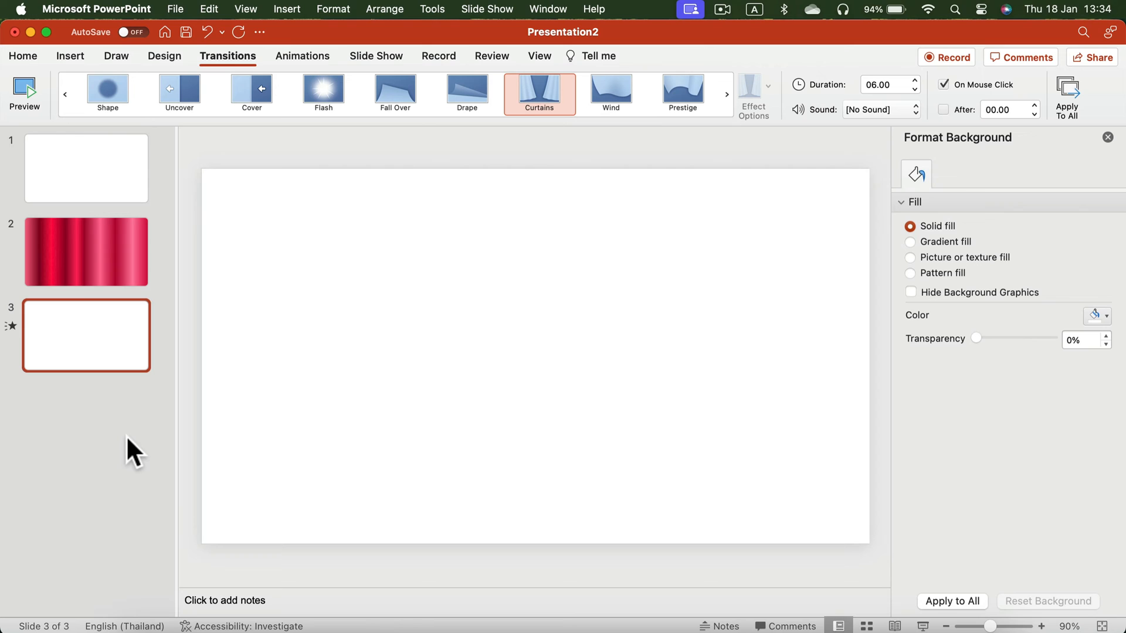
shift+click(100, 255)
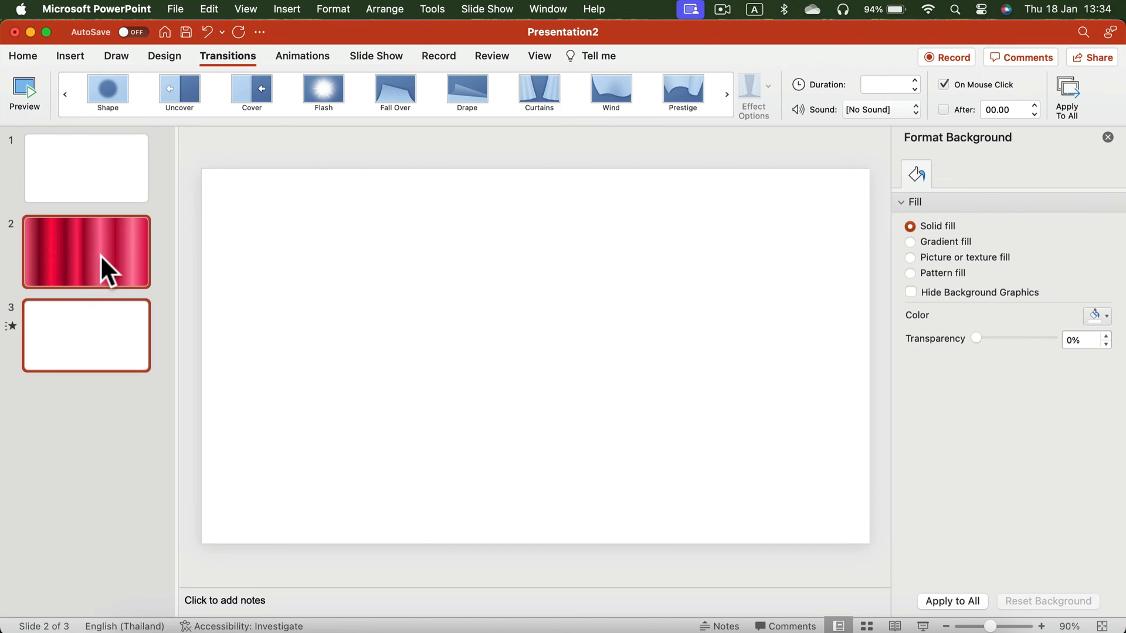
Duplicate slides 2–3 as slides 4–5 and change slide 4's curtain shape to a blue fill
key(super+d)
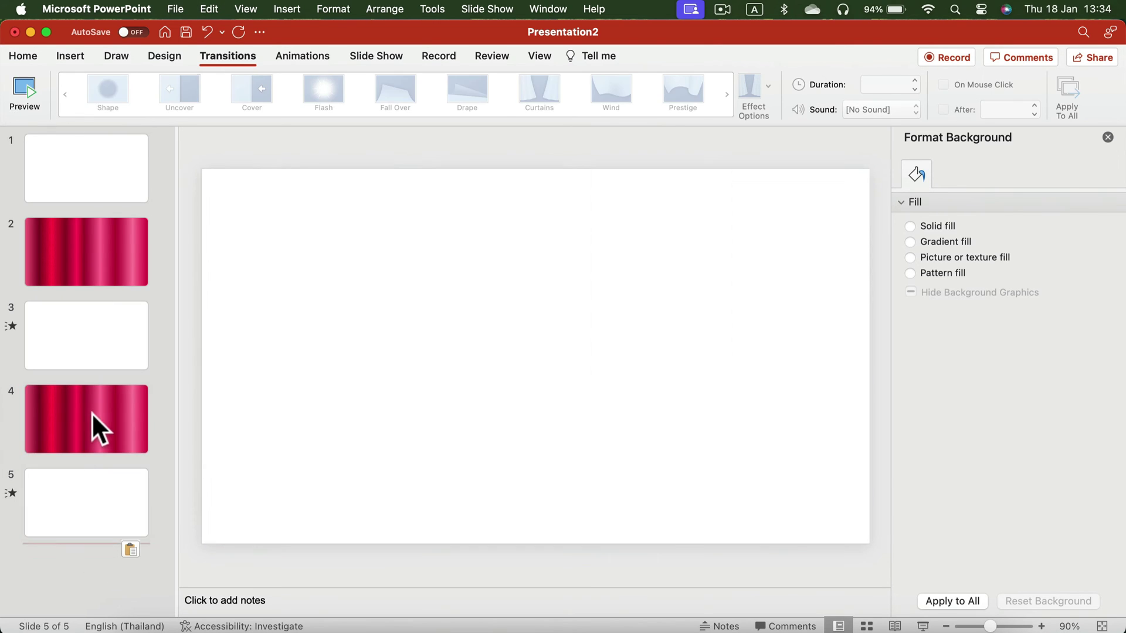
click(92, 413)
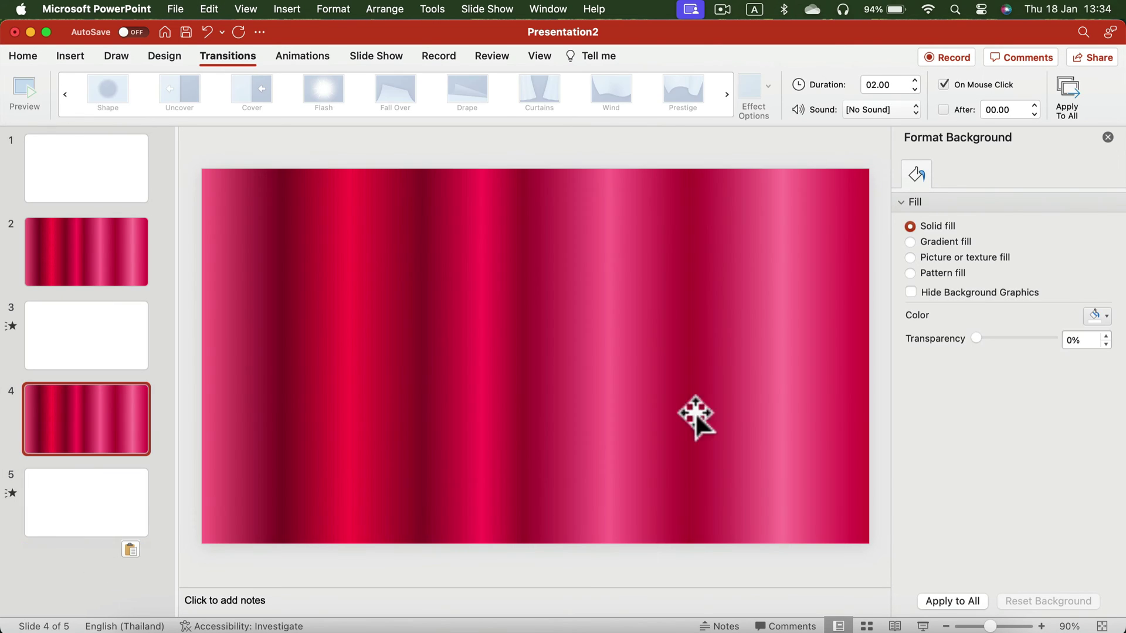
click(946, 241)
click(70, 56)
click(913, 492)
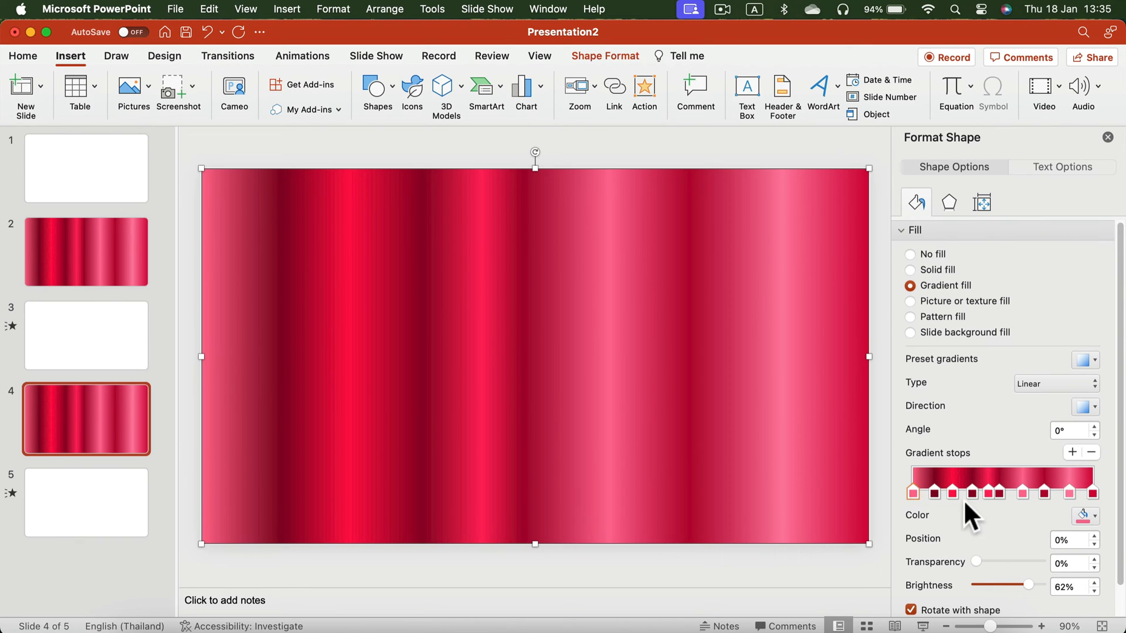
click(606, 56)
click(319, 85)
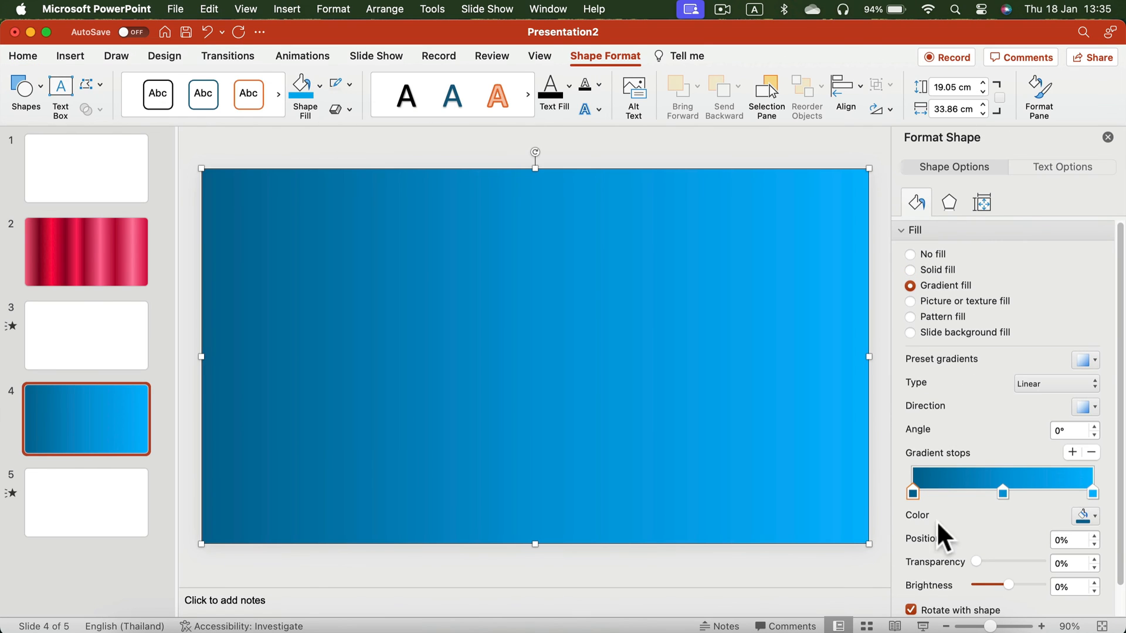
Add blue gradient stops, move one to 16%, and vary brightness into alternating light and dark bands
click(1072, 452)
mouse_move(1004, 492)
mouse_down()
mouse_move(930, 495)
mouse_move(948, 493)
mouse_up()
click(978, 494)
click(1018, 494)
click(978, 493)
mouse_move(1007, 585)
mouse_down()
mouse_move(981, 585)
mouse_move(1019, 585)
mouse_up()
click(997, 493)
click(1051, 492)
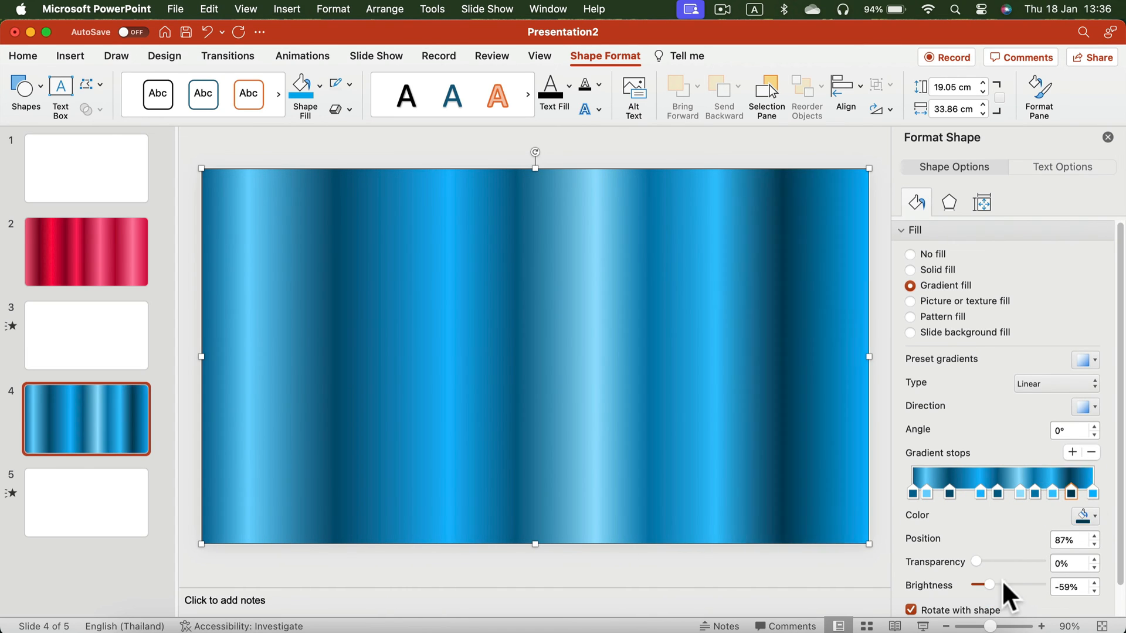
key(Escape)
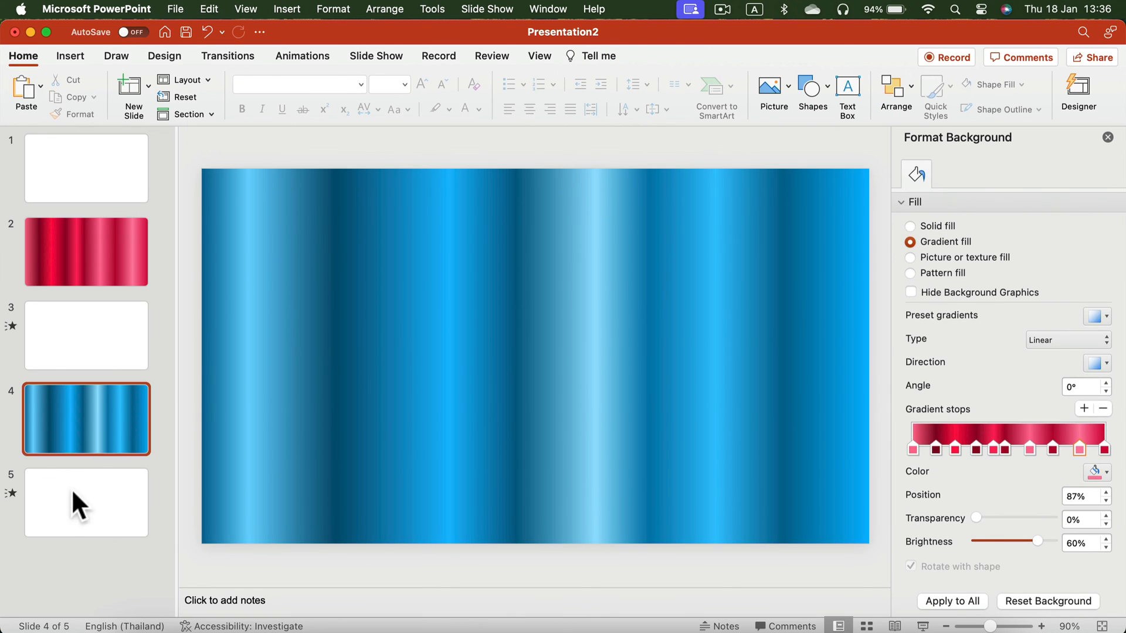
Select the blue curtain slide with its blank follow-up and duplicate them as slides 6 and 7
click(71, 488)
click(24, 92)
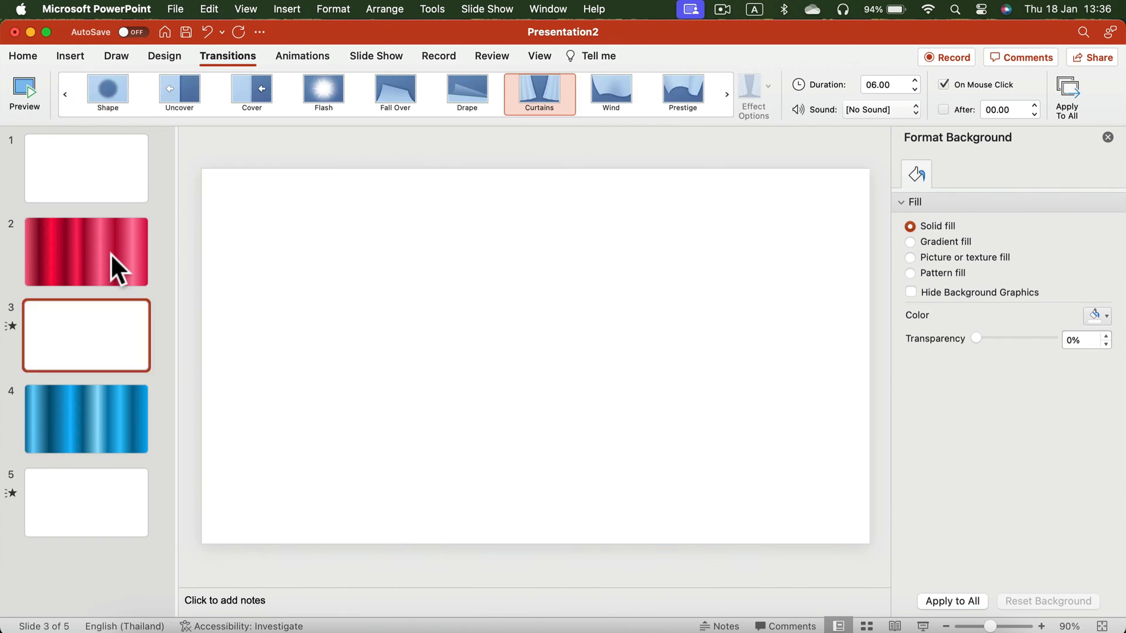
click(77, 400)
key(super+shift+n)
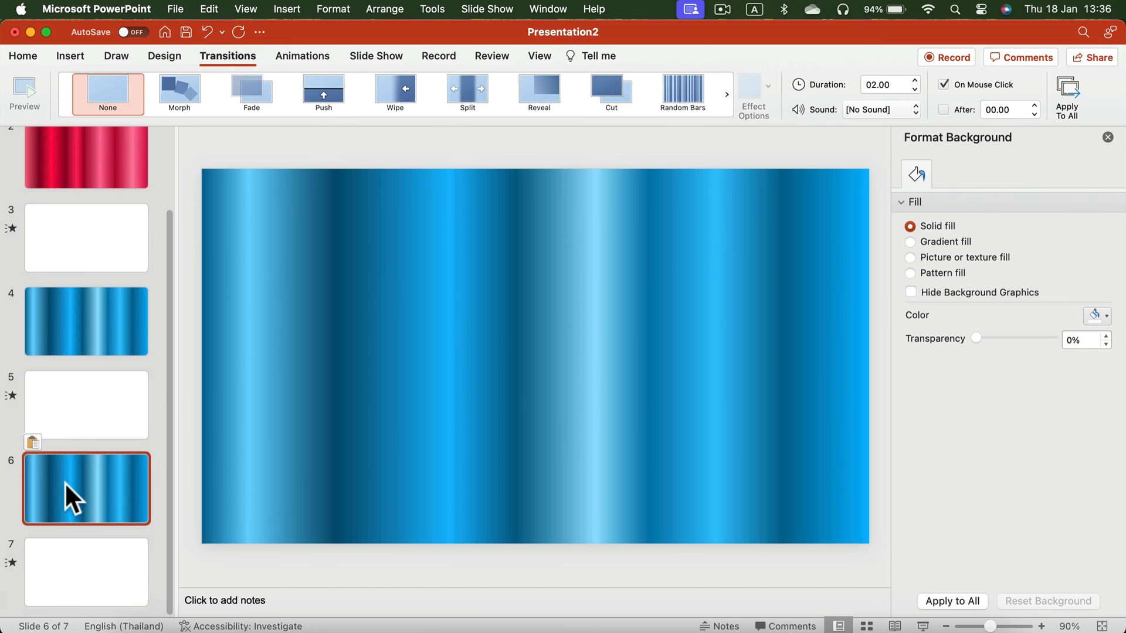
Give slide 6's curtain shape a green gradient fill
click(23, 56)
click(535, 352)
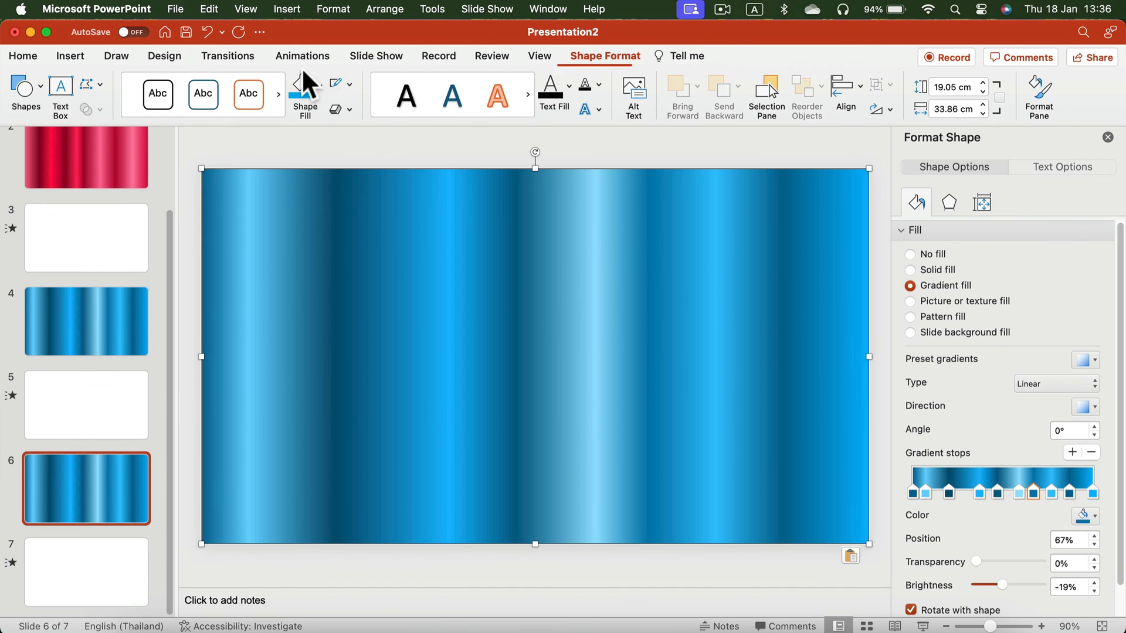
click(348, 85)
click(387, 219)
click(347, 85)
Add green gradient stops and brighten alternating ones, including the 0% stop, into light stripes
click(463, 558)
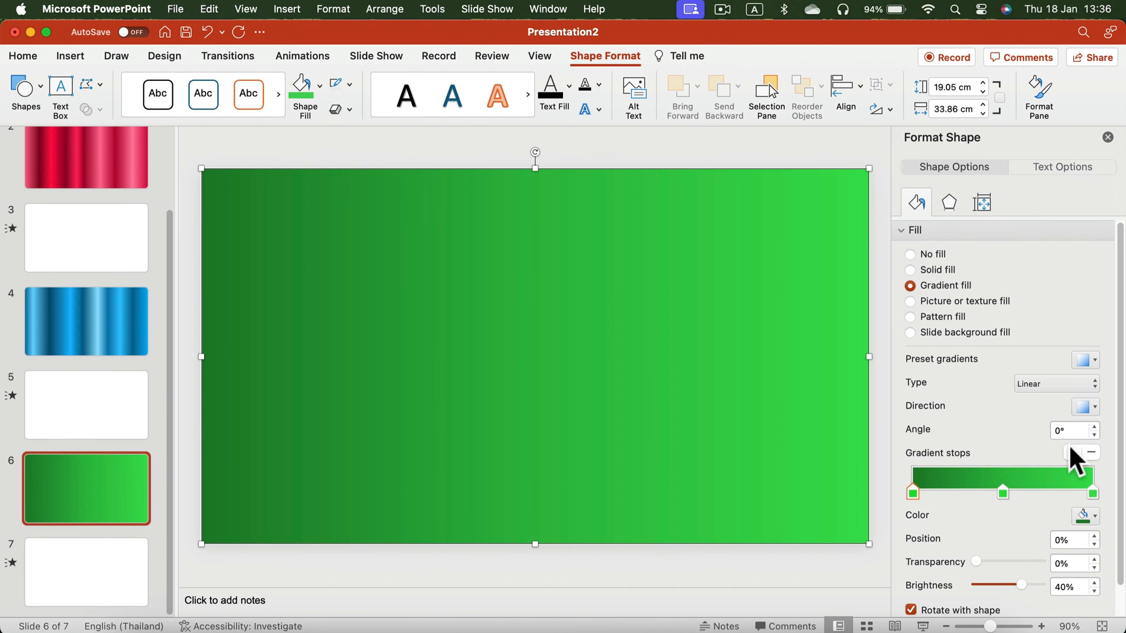
drag(1069, 493, 1034, 493)
click(973, 494)
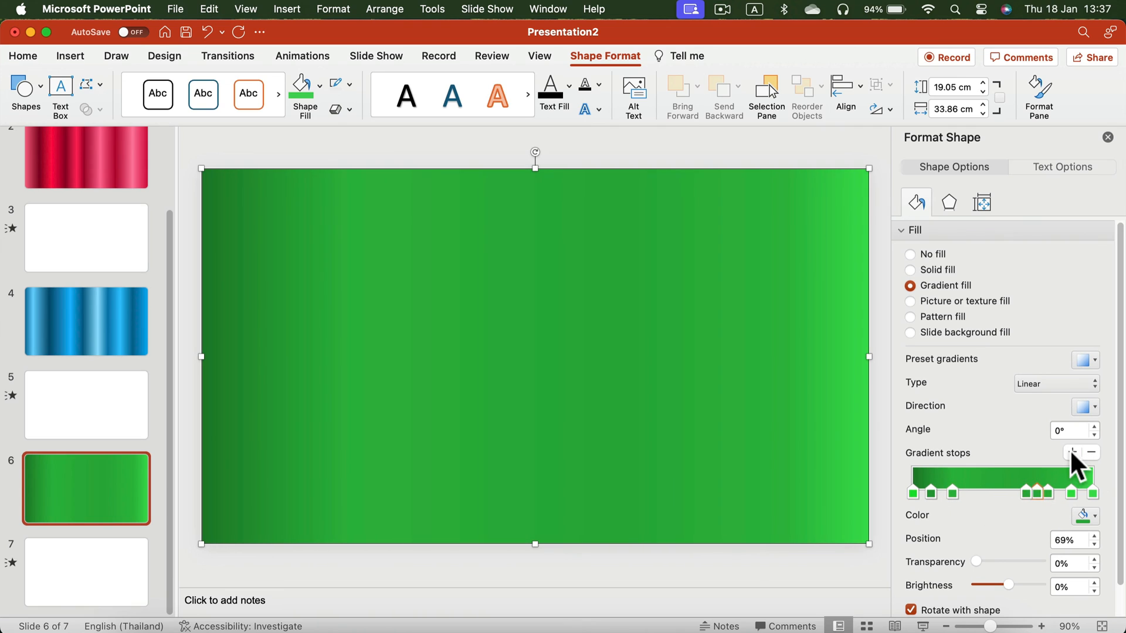
click(1071, 451)
click(1004, 490)
click(913, 493)
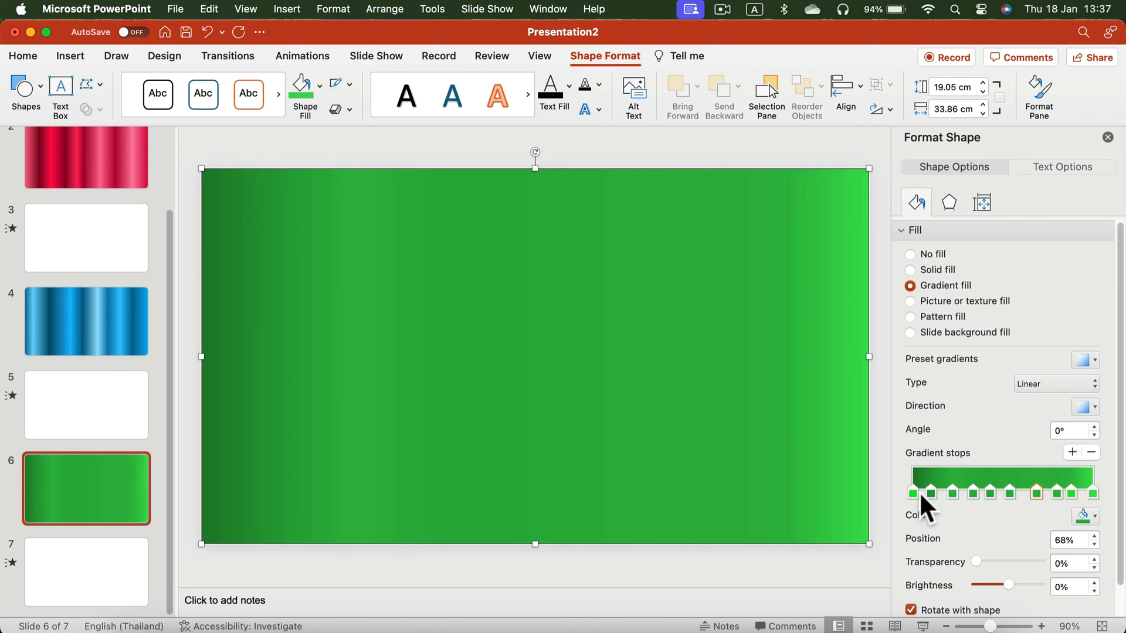
drag(1008, 585, 1022, 585)
click(1011, 493)
click(1072, 494)
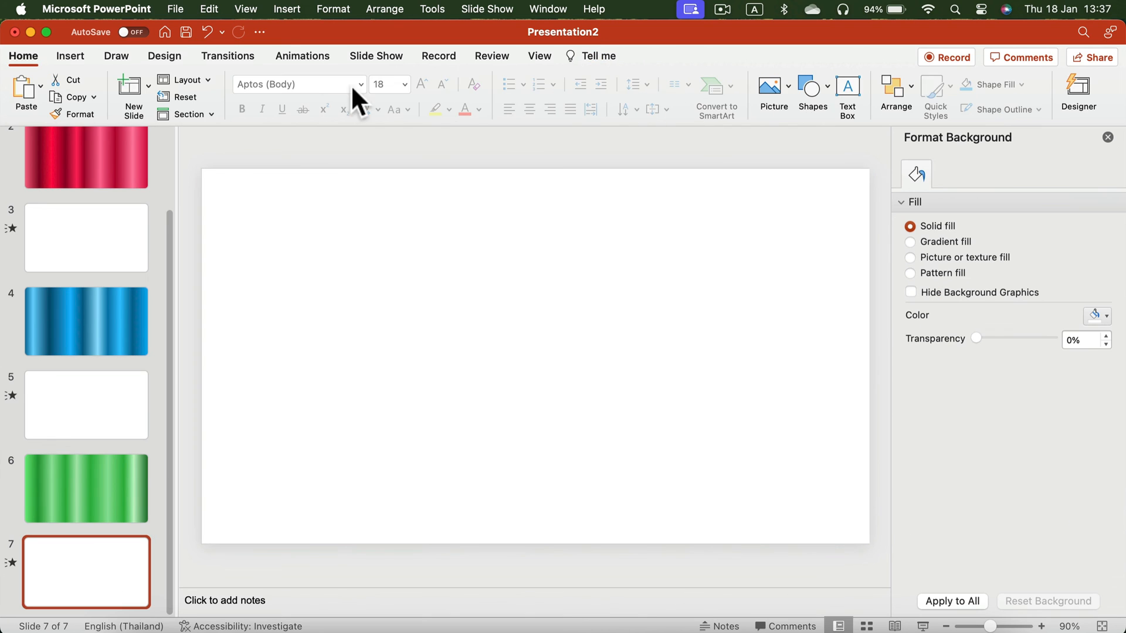